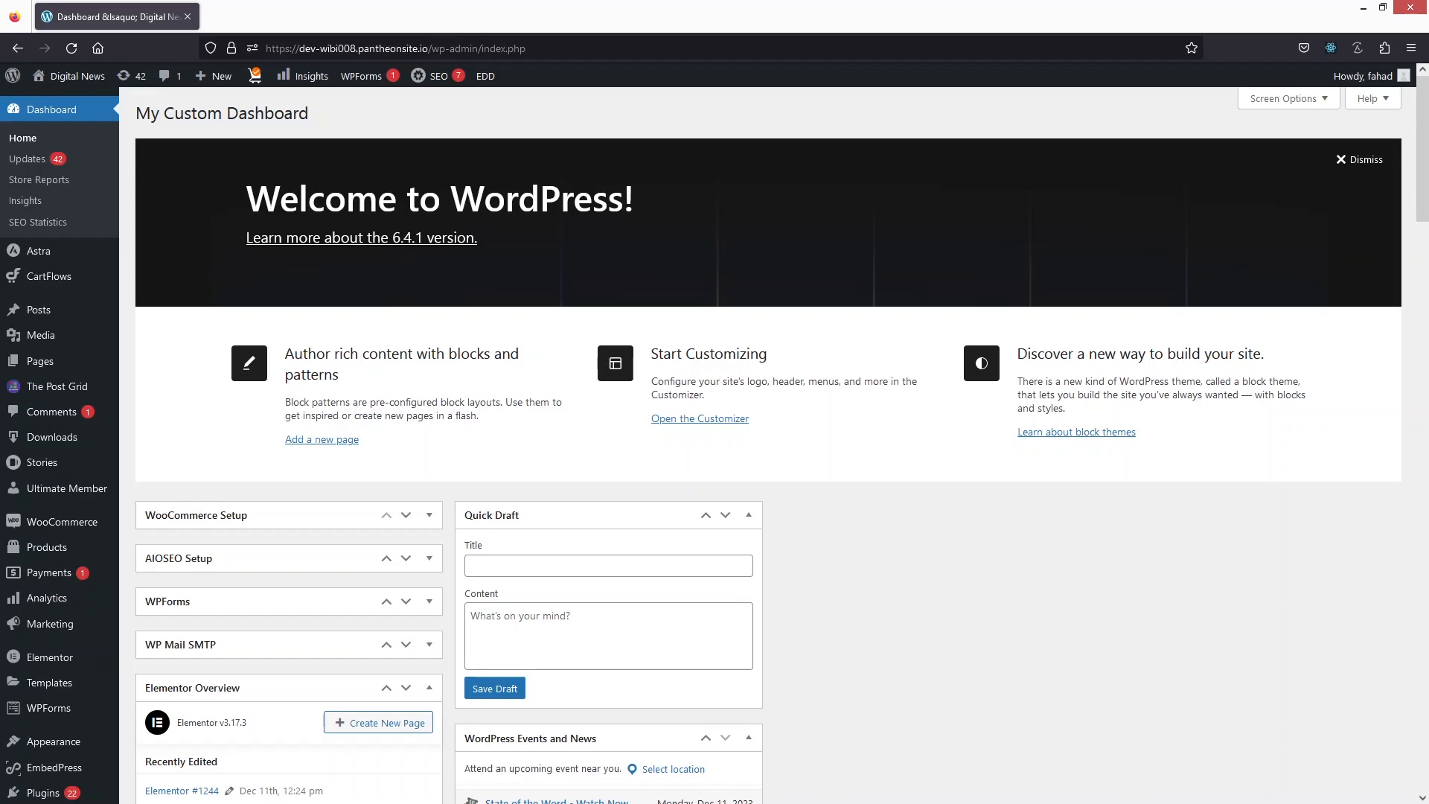
# Step: Open the page for adding a new plugin and search the plugin directory for "erident"
pyautogui.scroll(-4, 47, 595)
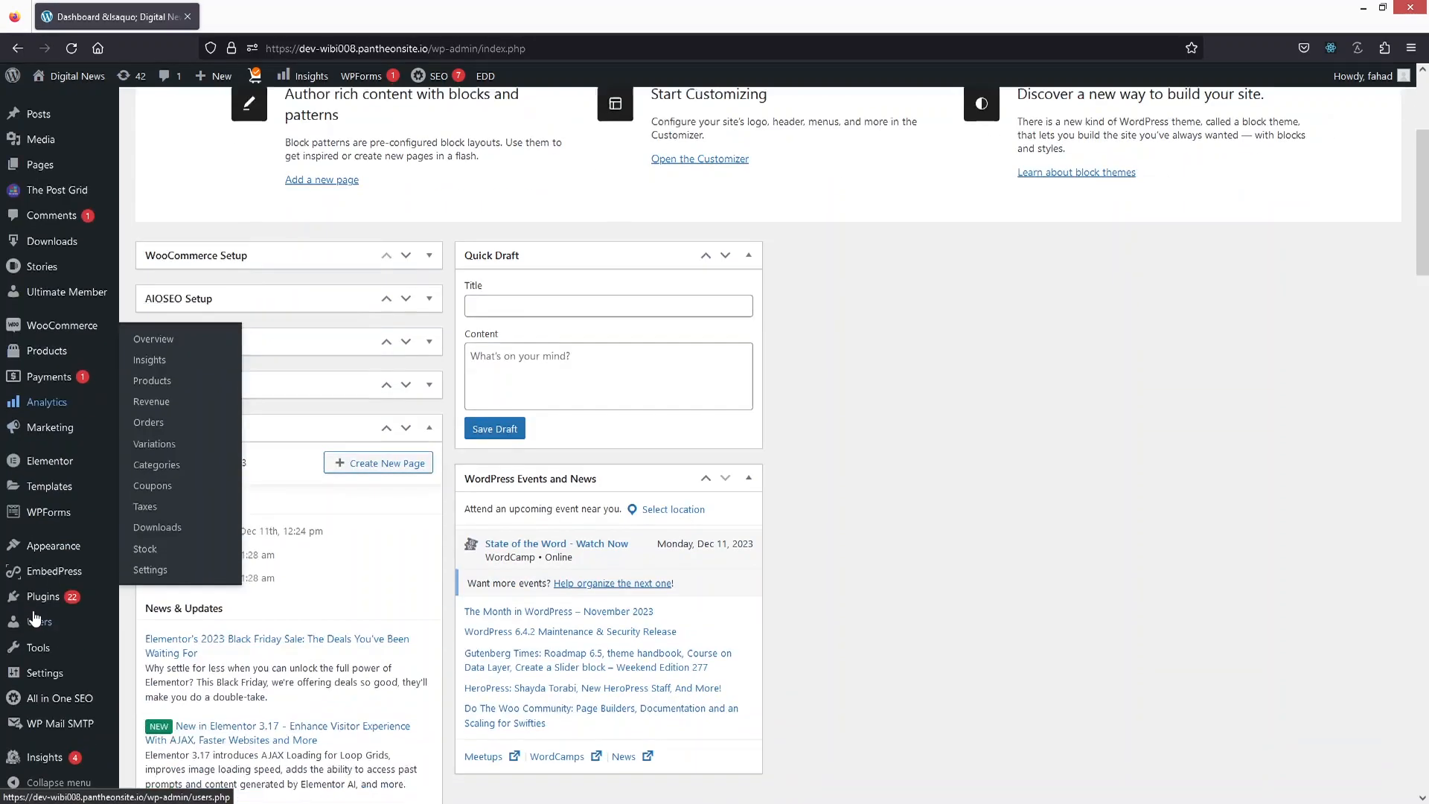
pyautogui.moveTo(60, 604)
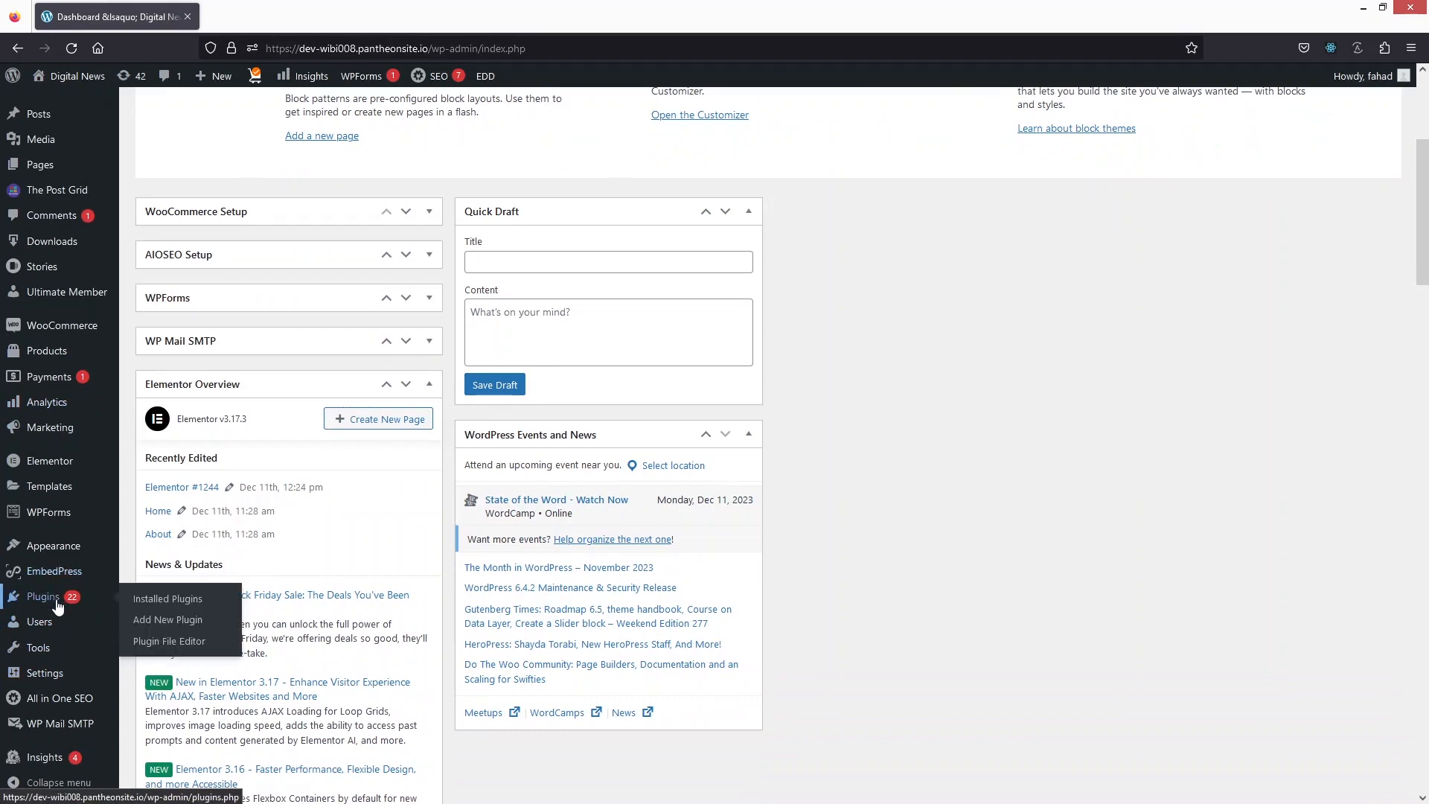
pyautogui.click(177, 625)
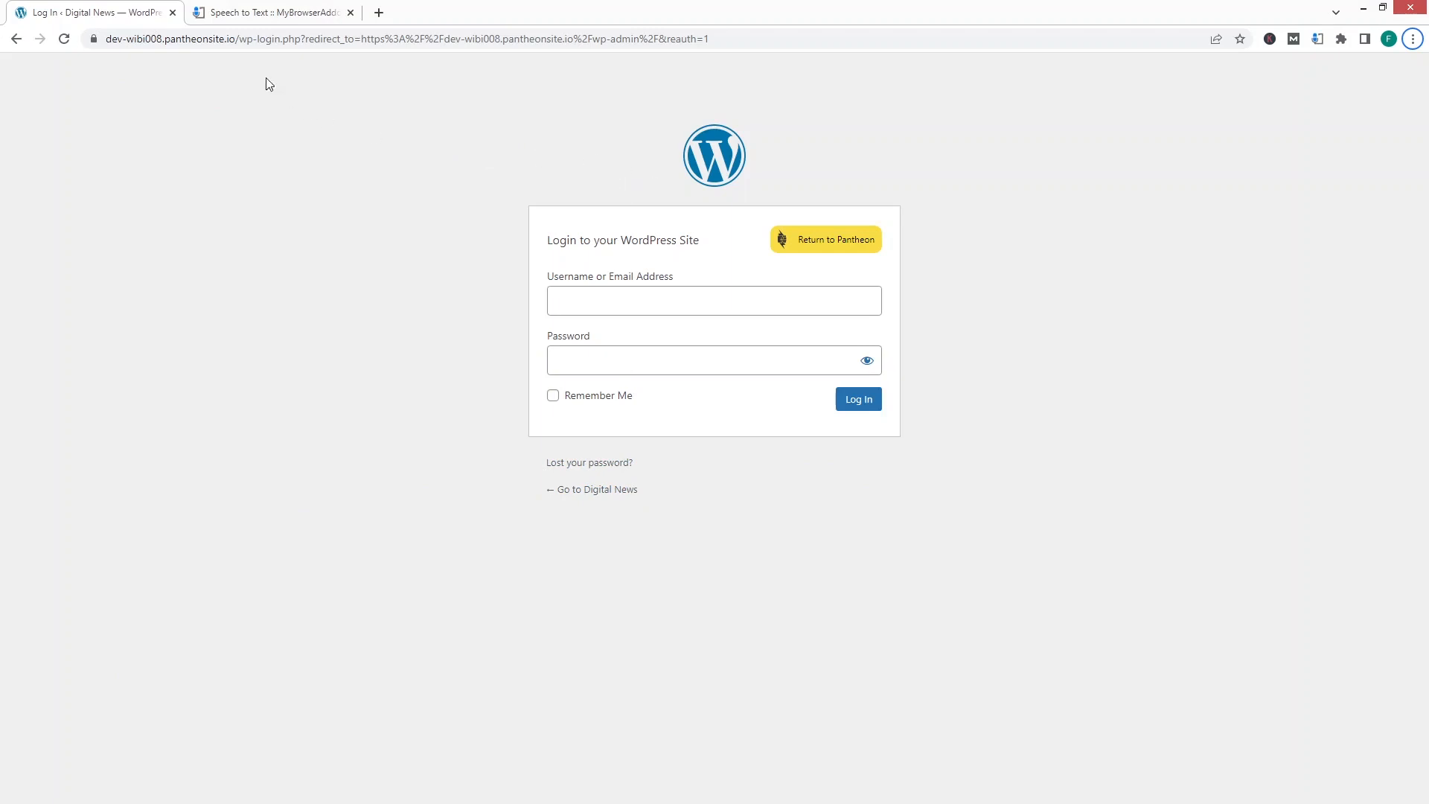
pyautogui.click(350, 13)
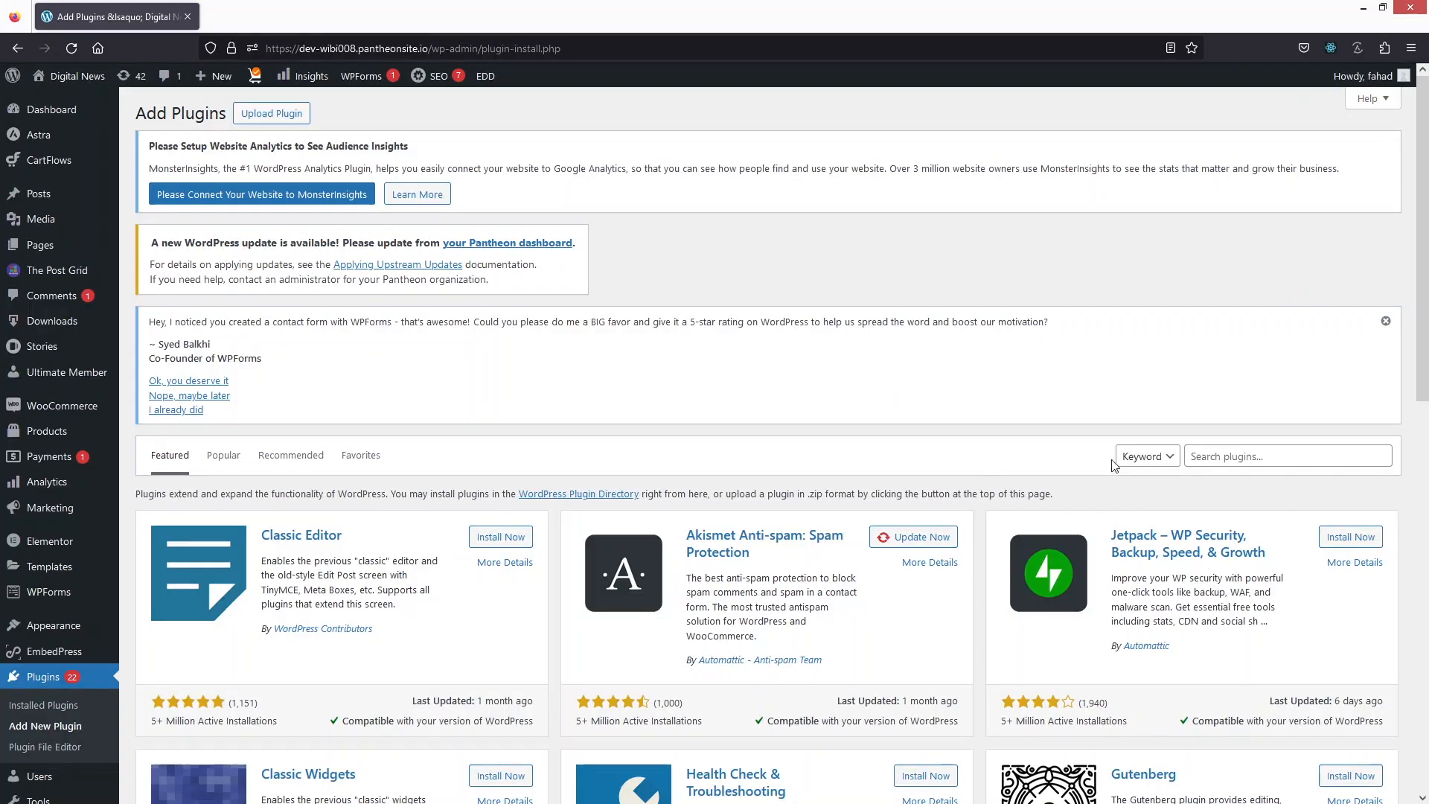
pyautogui.click(1228, 456)
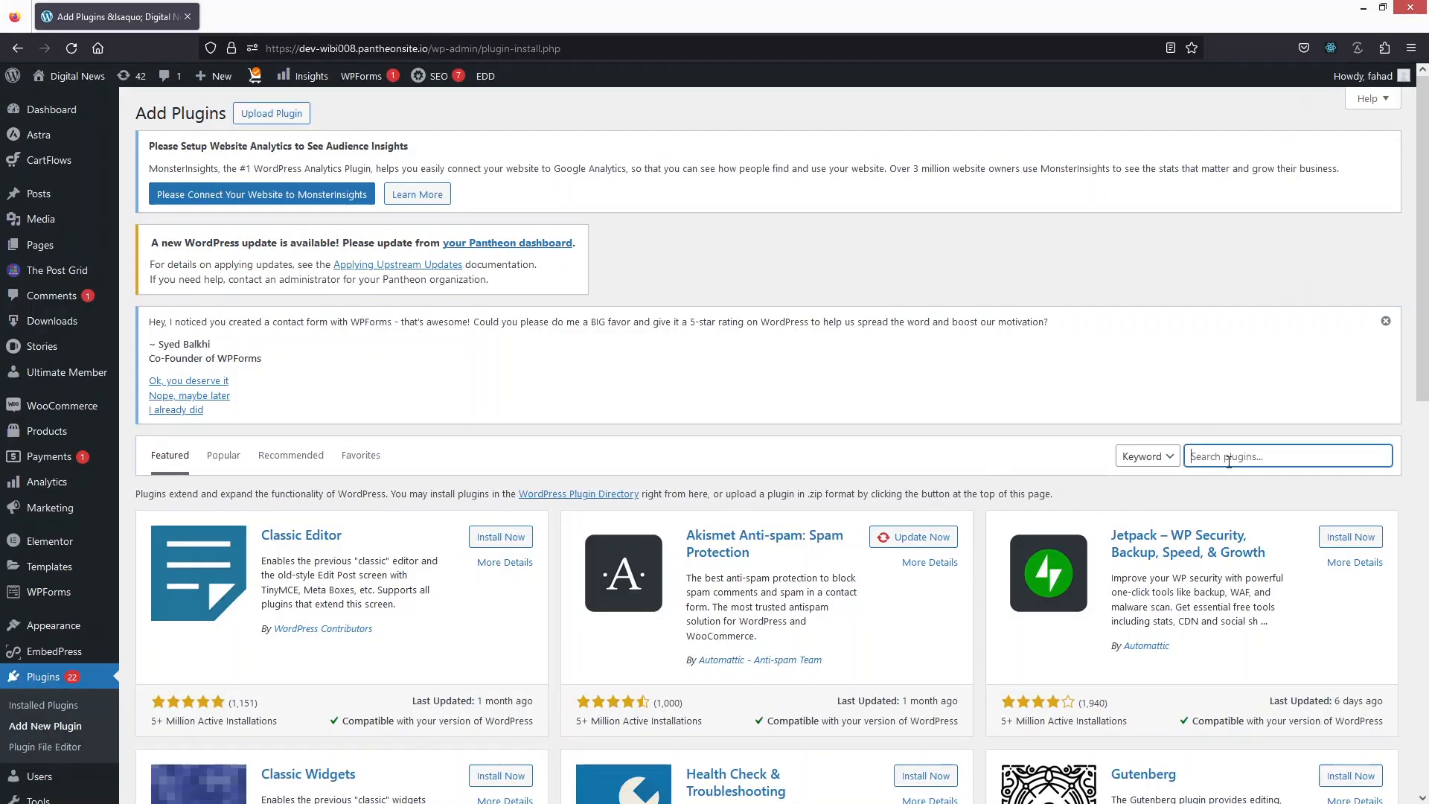
pyautogui.write('erident')
# Step: Install and activate the Erident Custom Login and Dashboard plugin
pyautogui.scroll(-3, 509, 391)
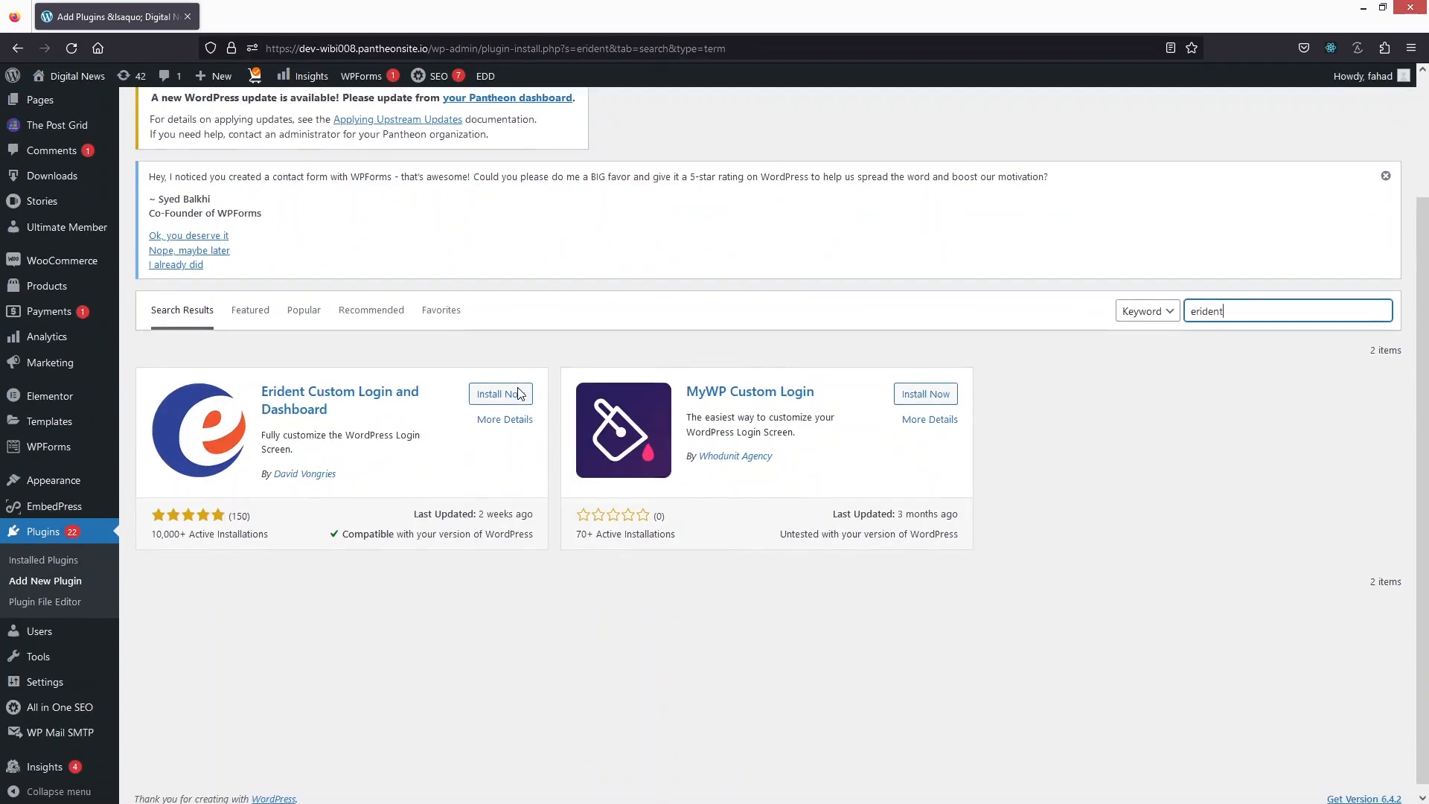
pyautogui.scroll(3, 468, 385)
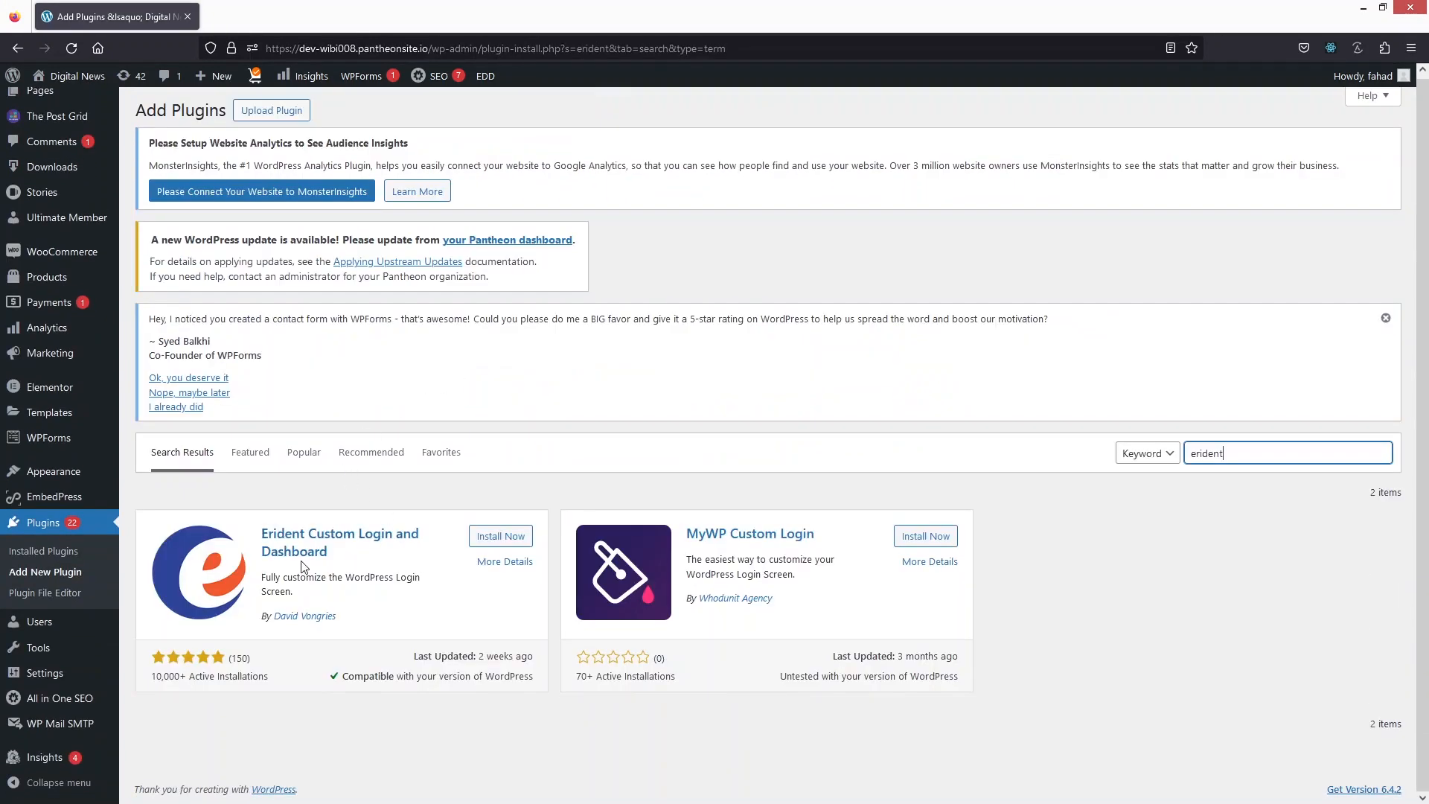
pyautogui.click(488, 542)
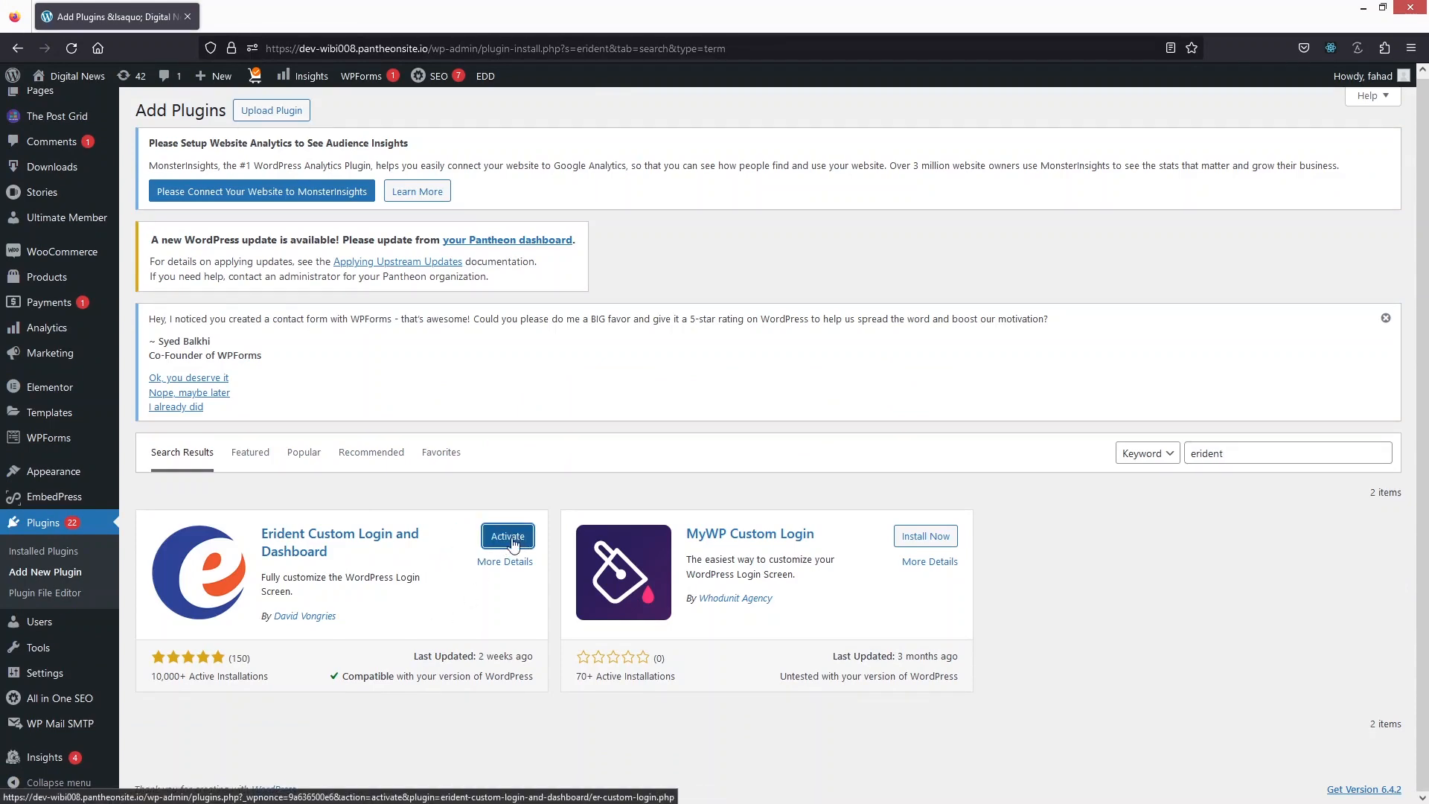
pyautogui.click(509, 540)
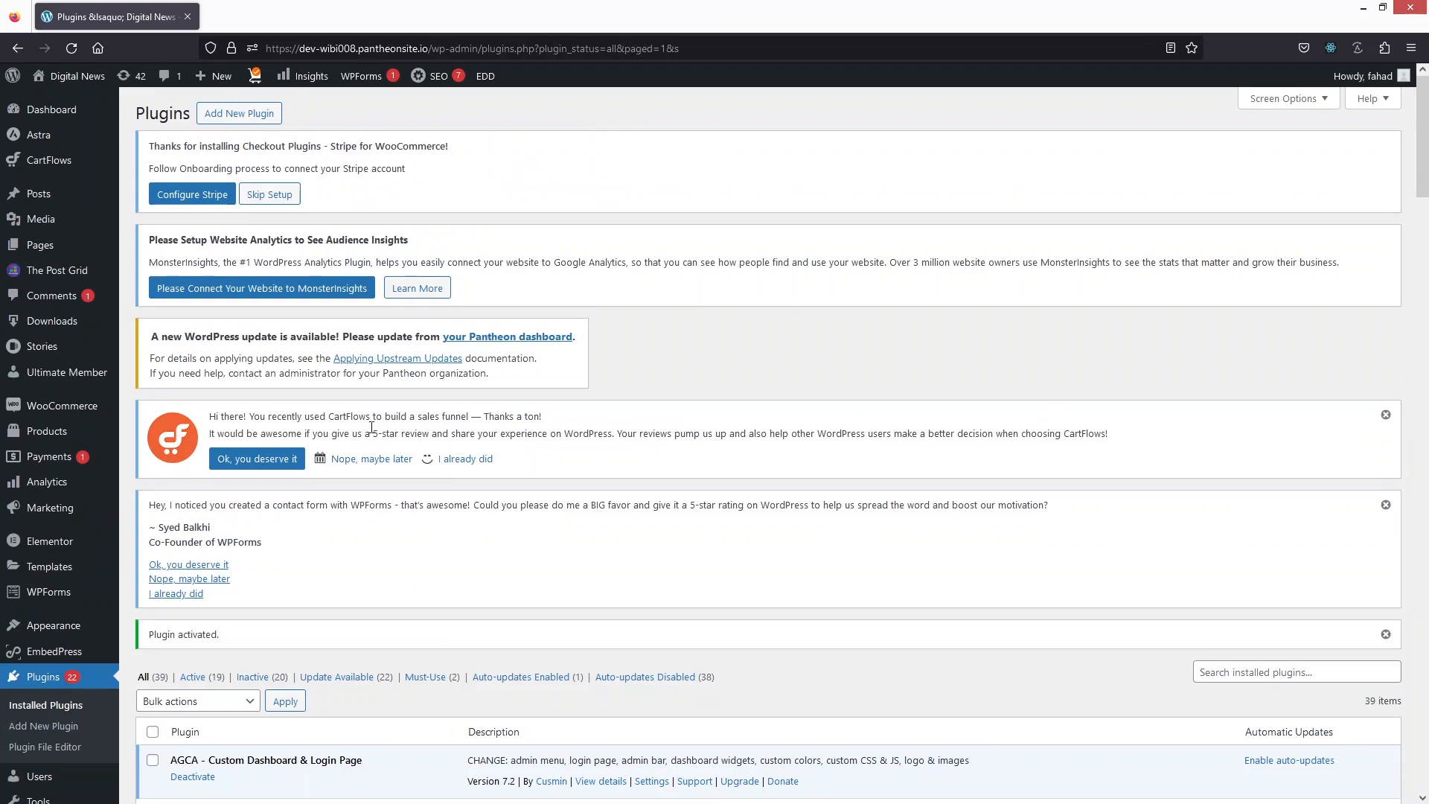
# Step: Open the Custom Login & Dashboard settings page of the activated plugin
pyautogui.scroll(-10, 360, 445)
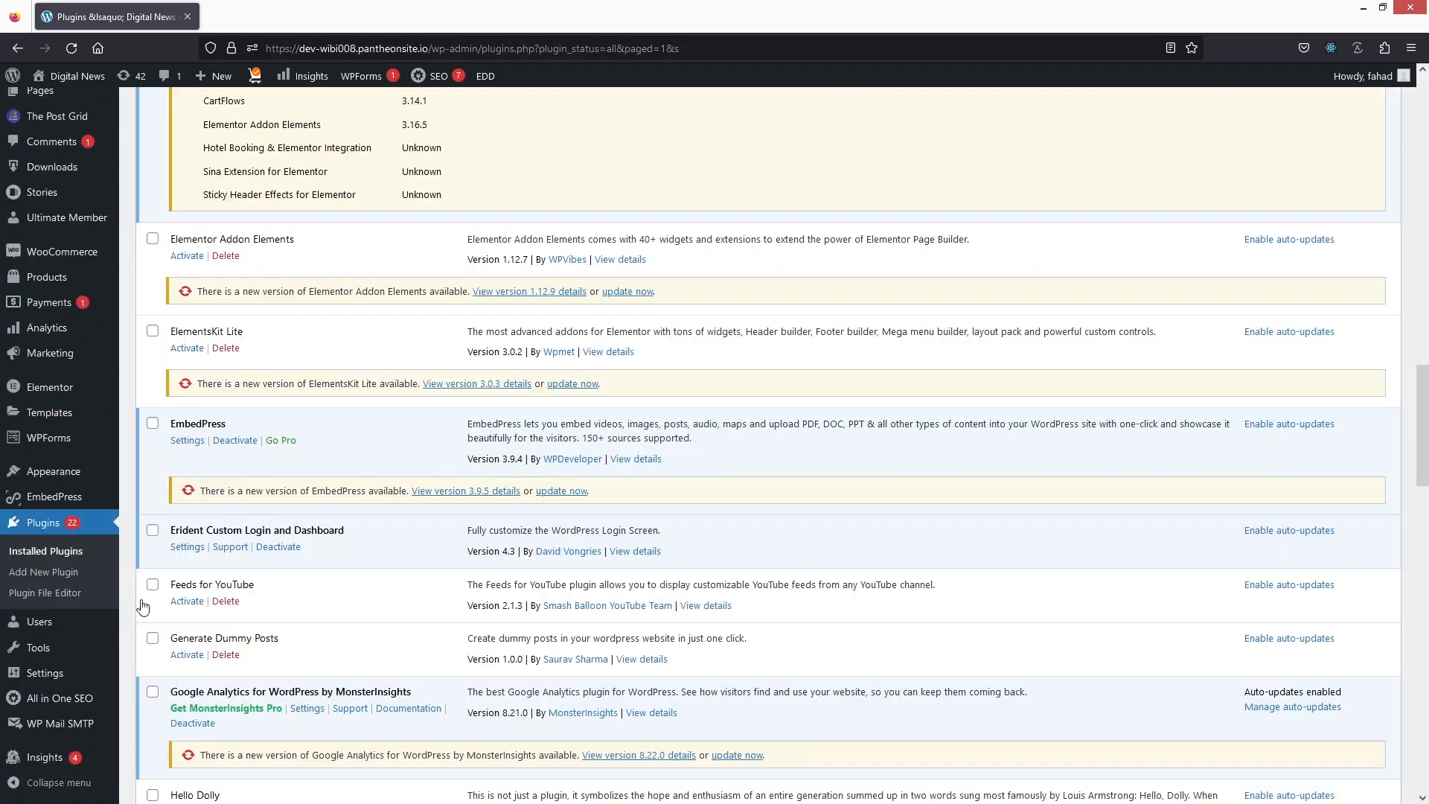
pyautogui.moveTo(45, 674)
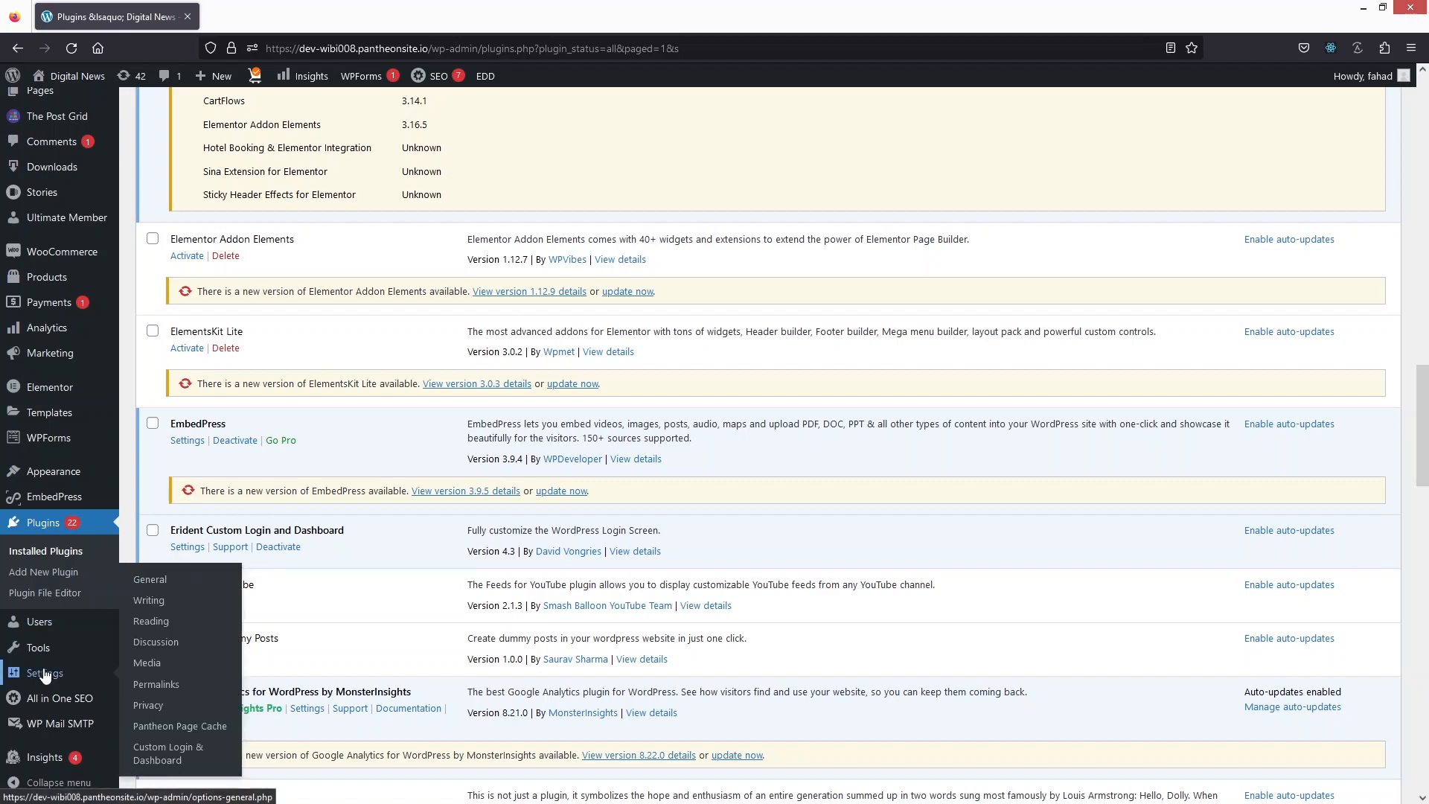
pyautogui.click(196, 765)
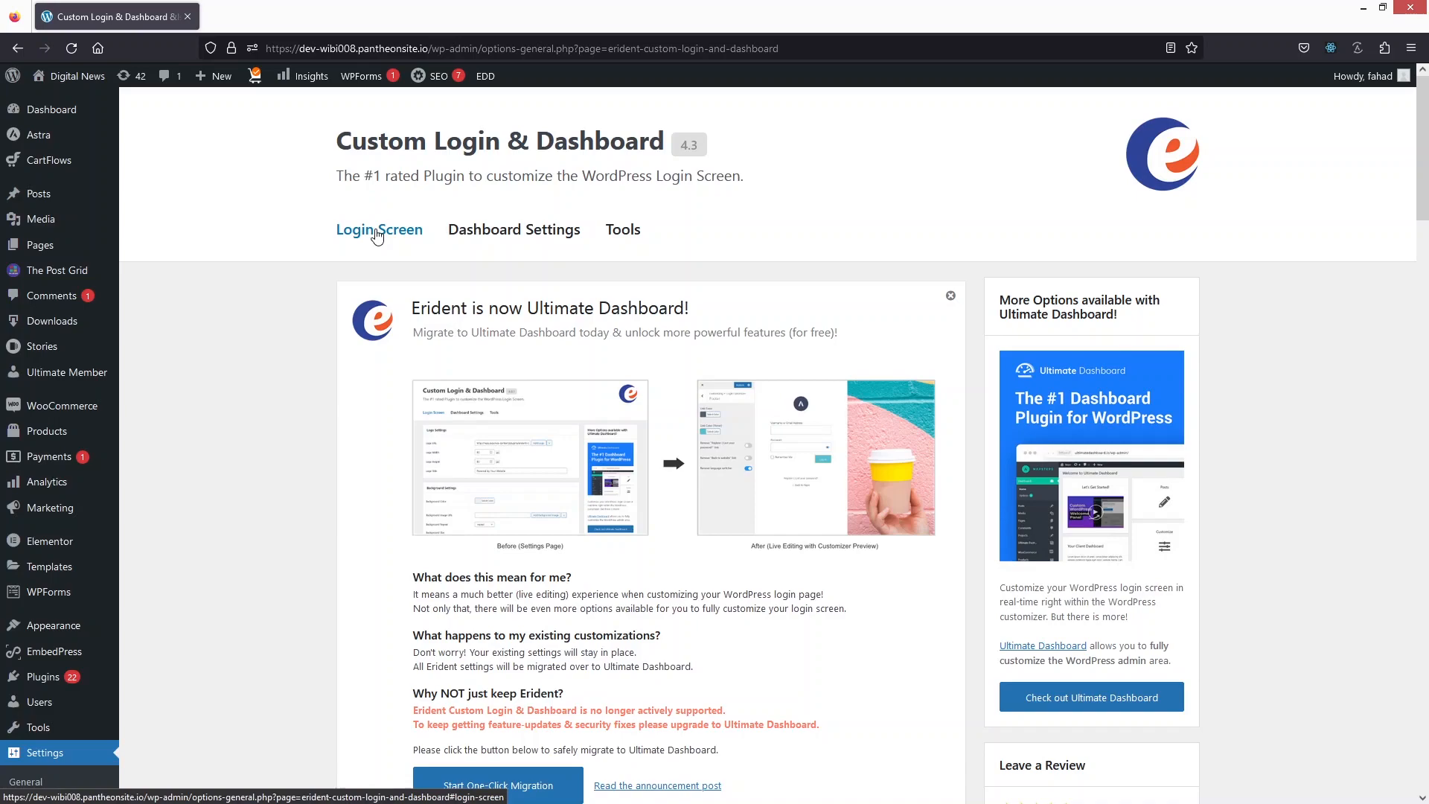
# Step: Set the login screen logo to the orange D image from the media library
pyautogui.scroll(-15, 376, 235)
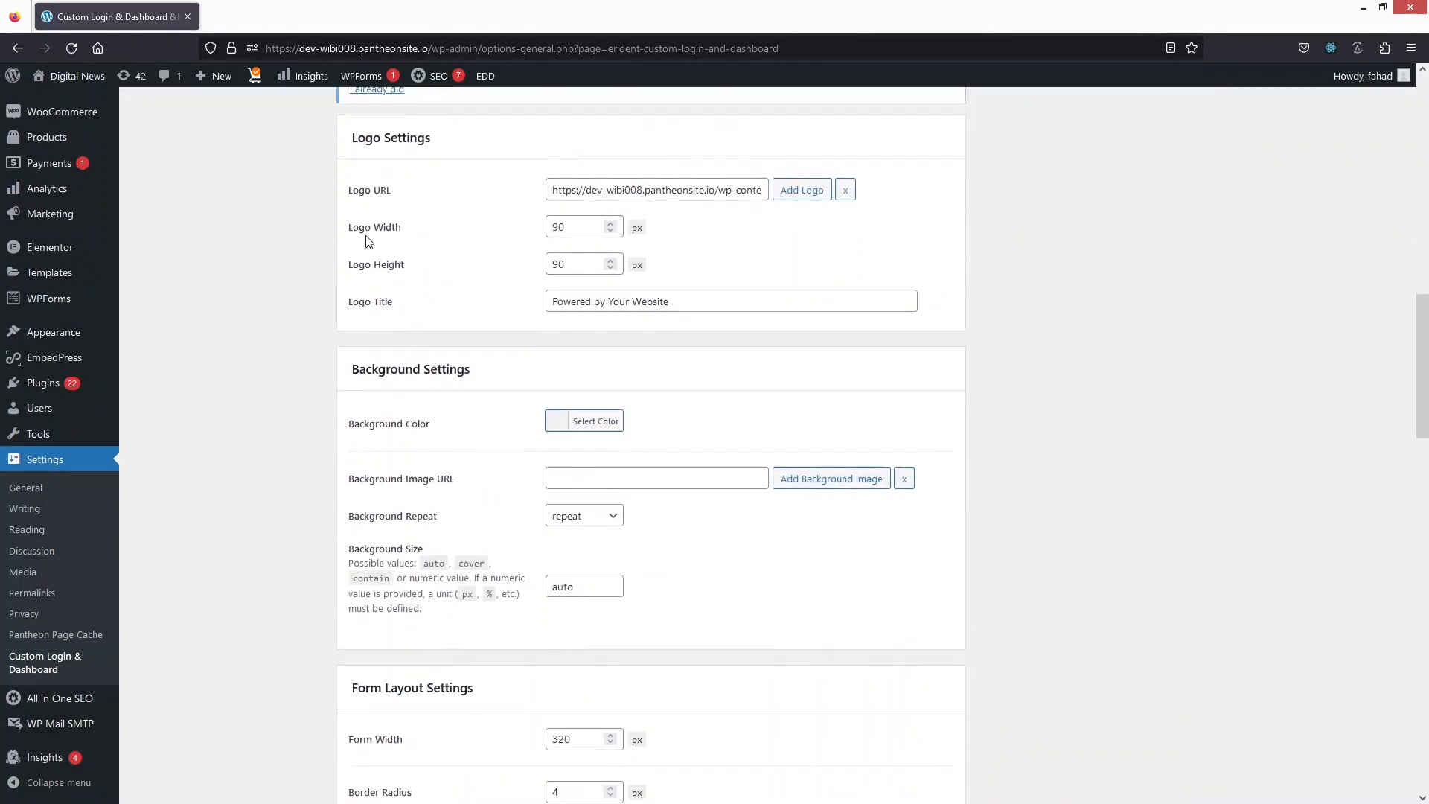
pyautogui.scroll(1, 418, 239)
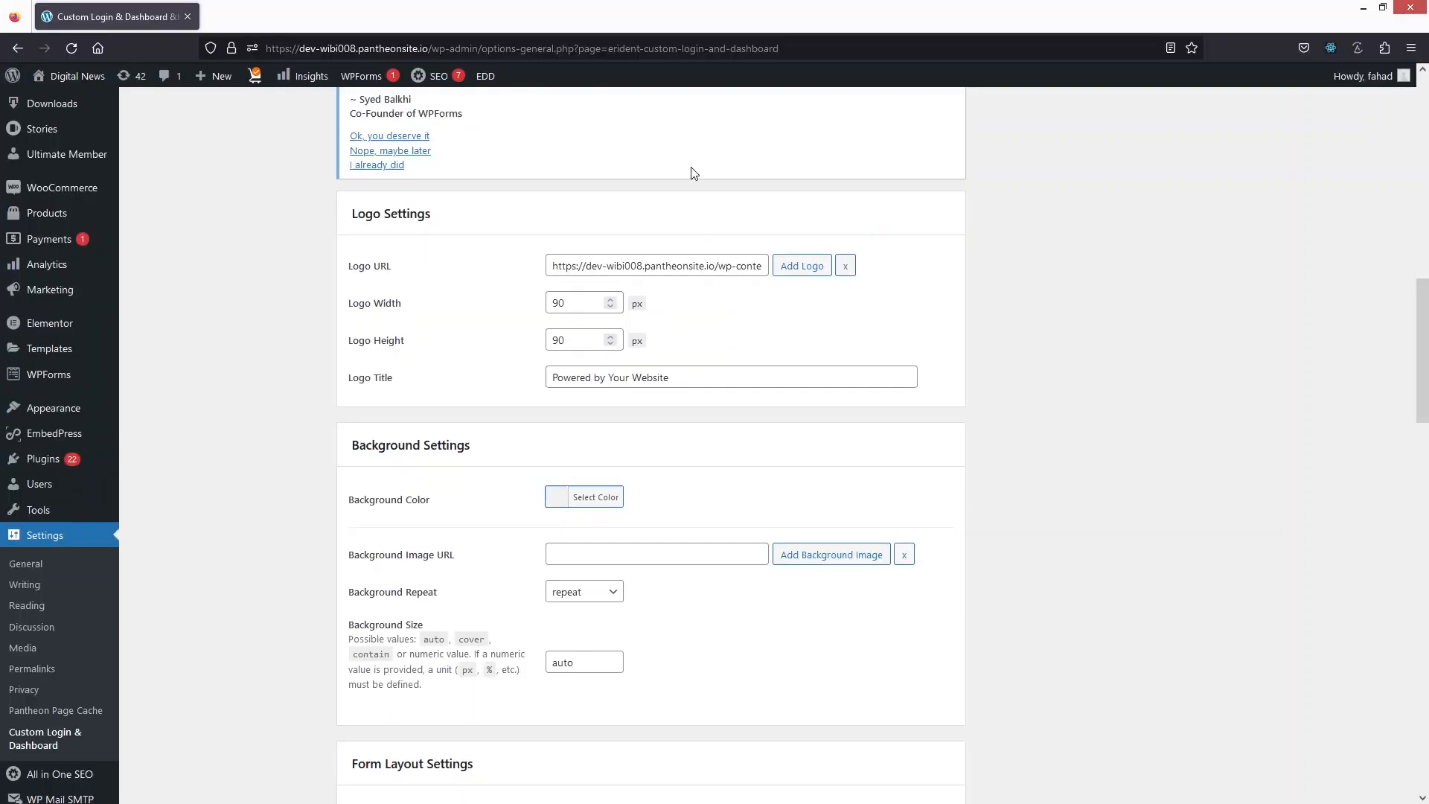
pyautogui.click(801, 269)
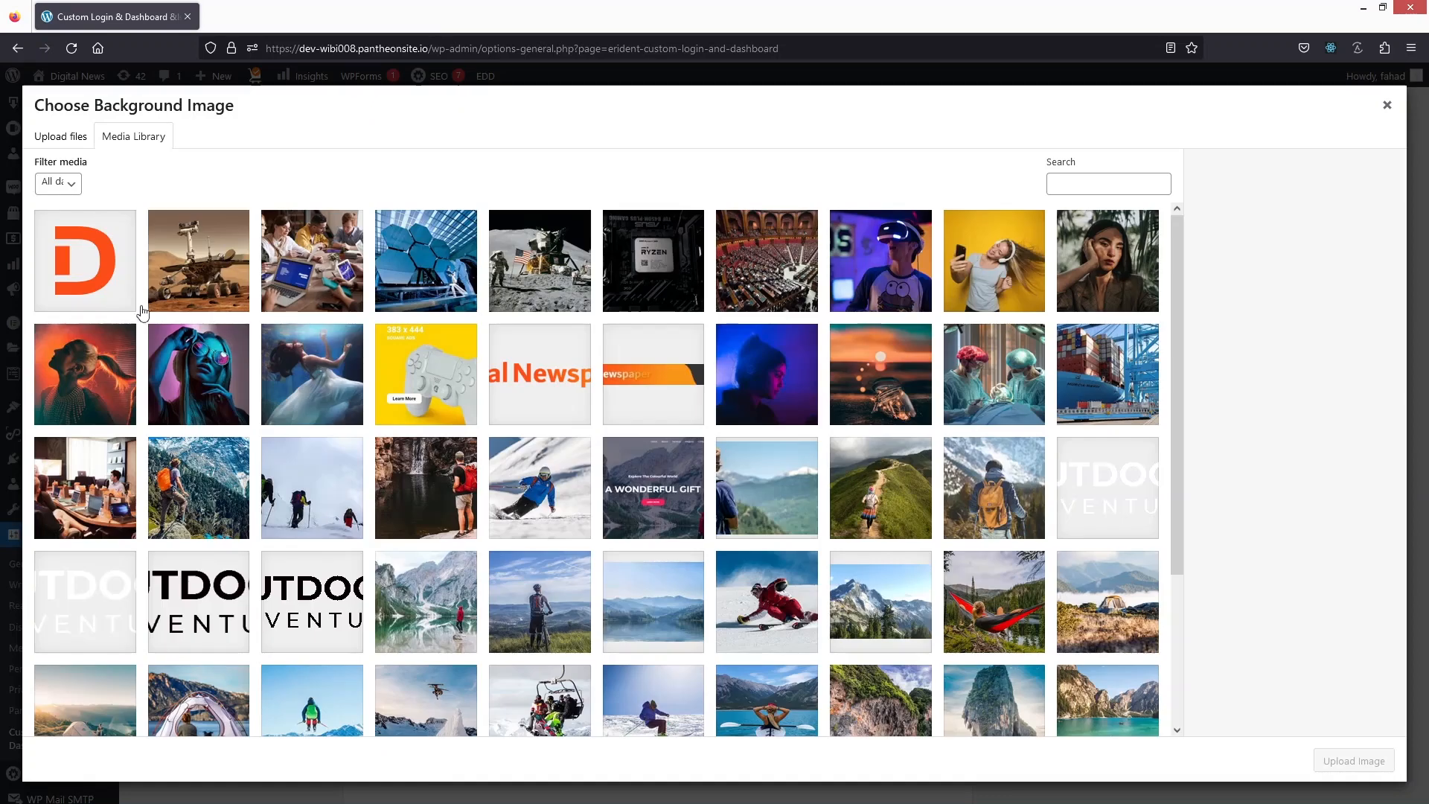
pyautogui.click(80, 264)
pyautogui.click(1348, 760)
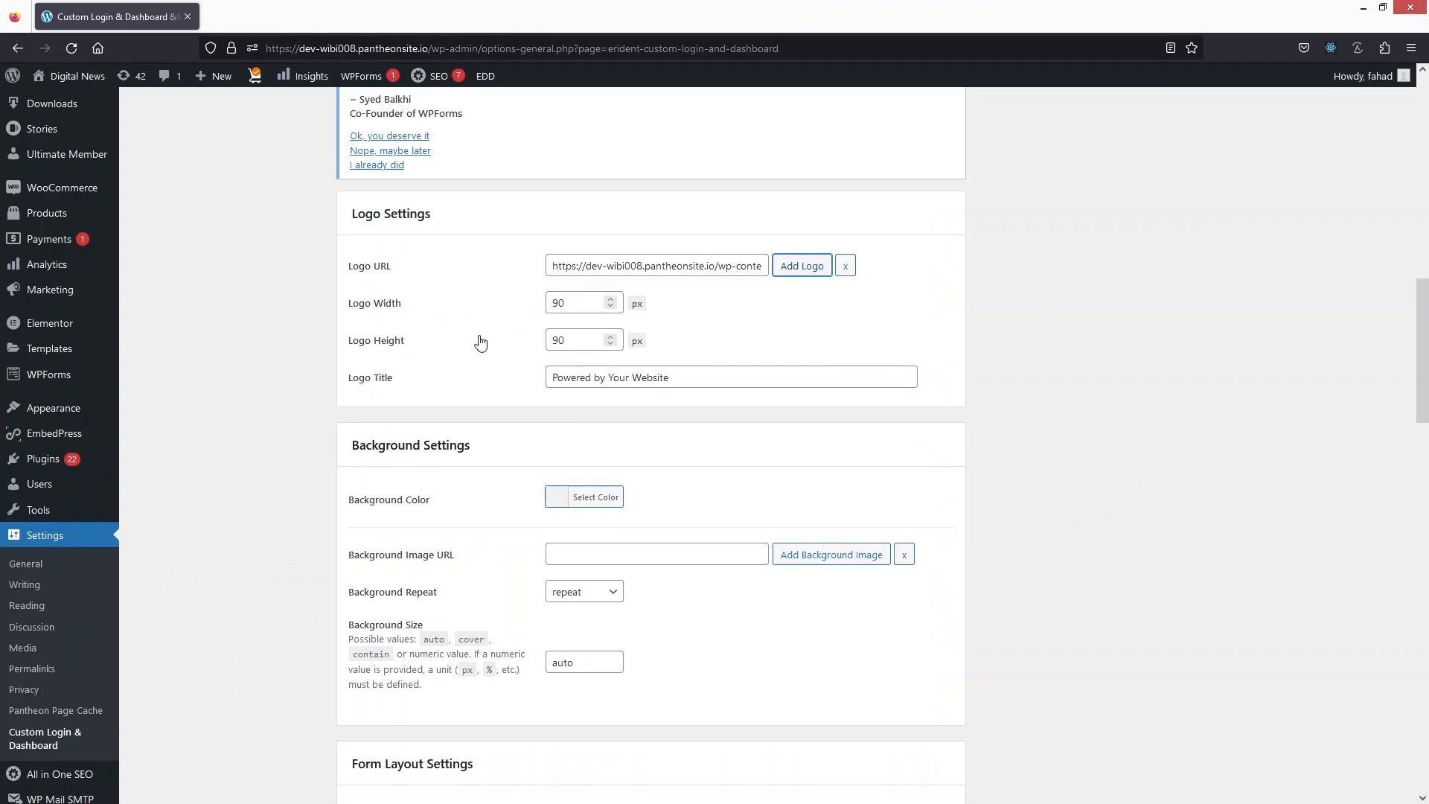
# Step: Set the login background image to outdoor-image-04.jpg from the media library
pyautogui.scroll(-1, 481, 343)
pyautogui.scroll(1, 472, 330)
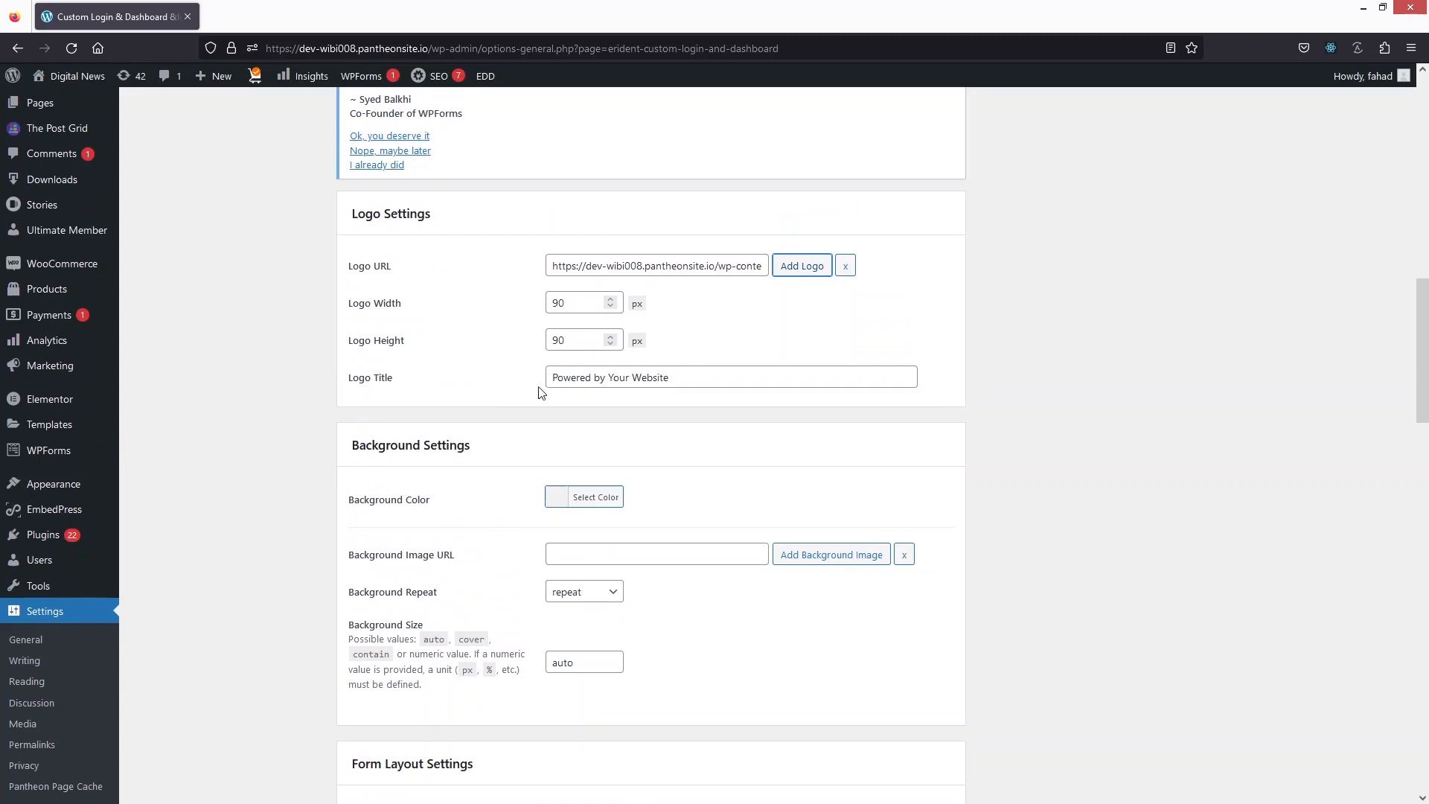
pyautogui.scroll(-3, 541, 392)
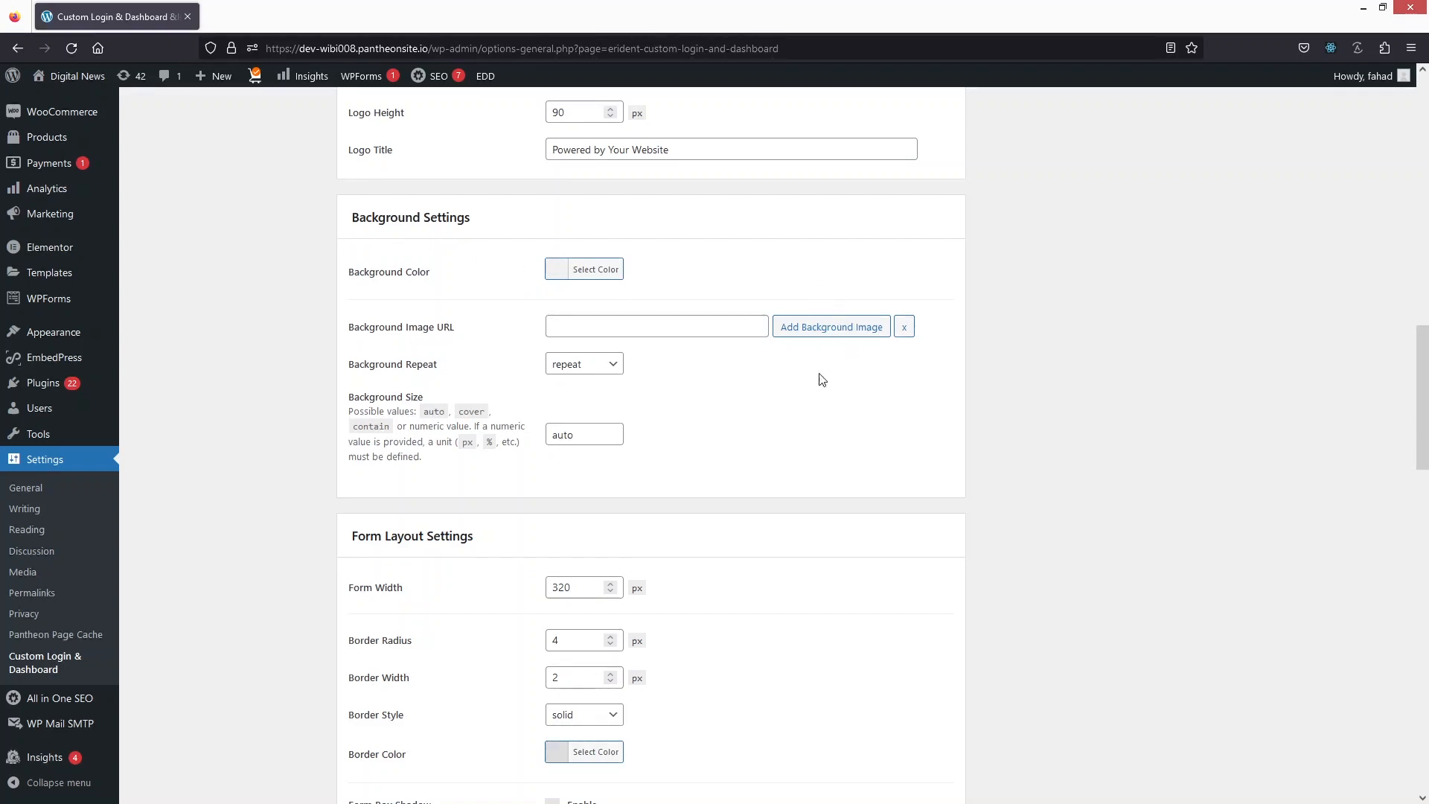
pyautogui.click(824, 330)
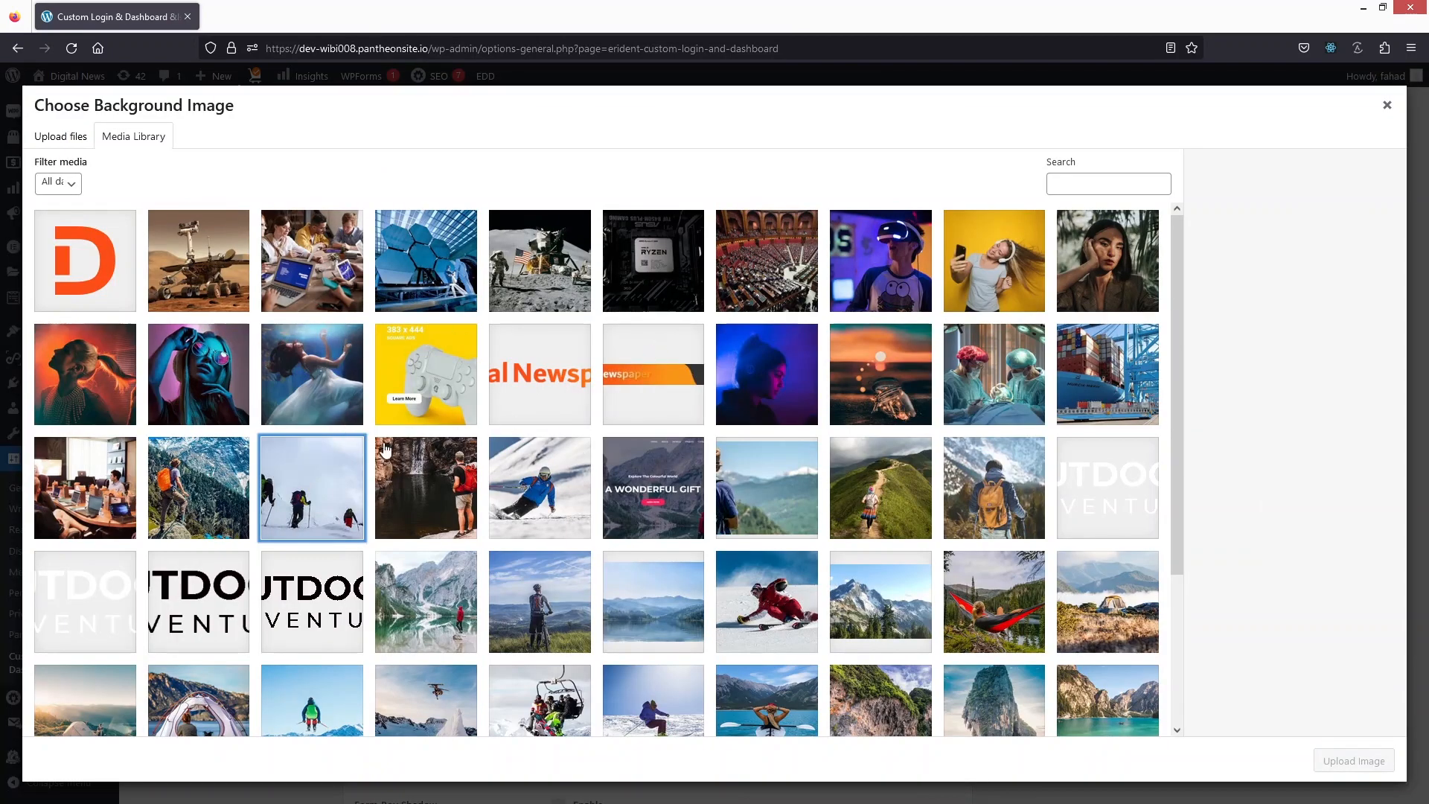
pyautogui.click(337, 482)
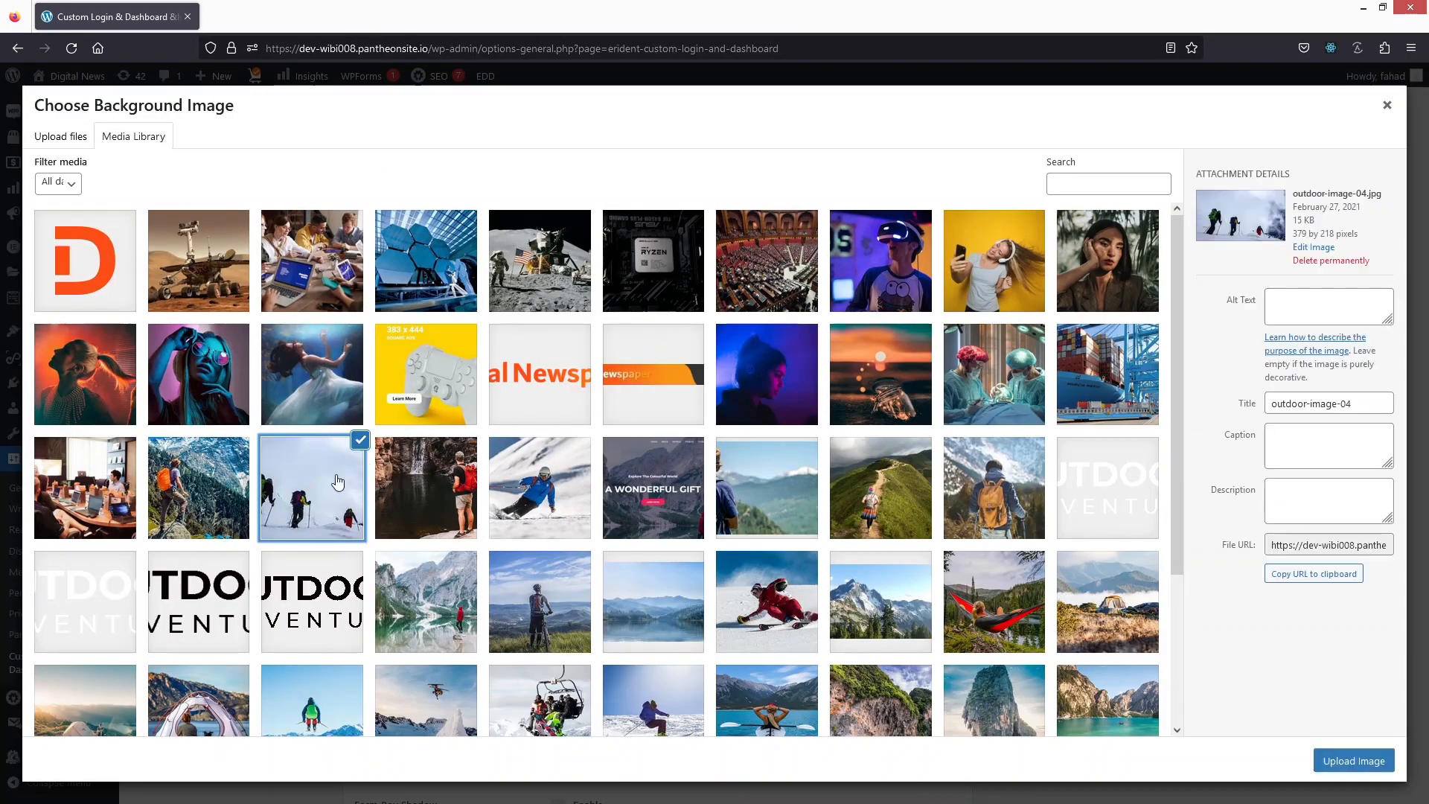
pyautogui.click(1353, 761)
# Step: Try the no-repeat option for the login background image and switch it back to repeat
pyautogui.scroll(-1, 699, 443)
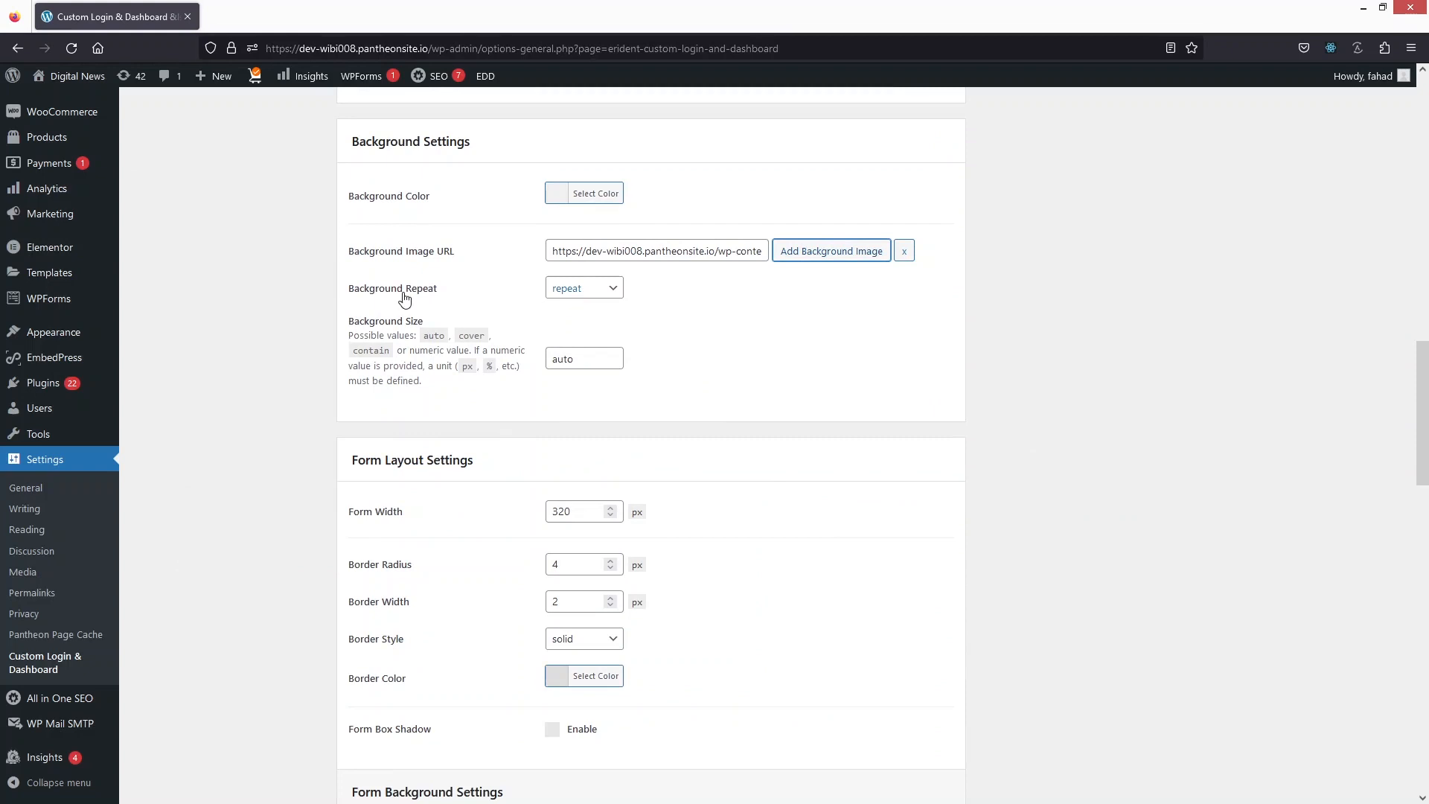
pyautogui.click(559, 297)
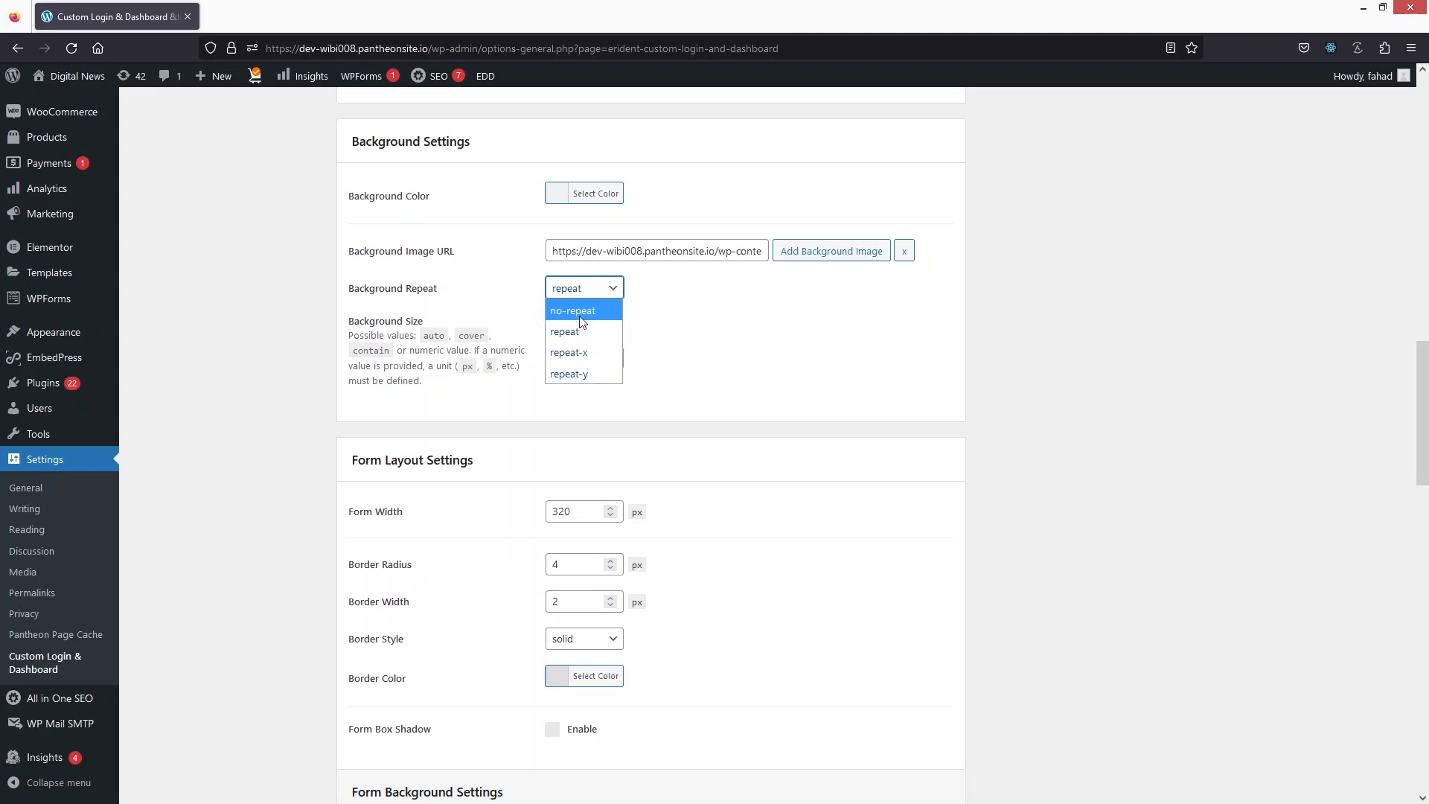
pyautogui.click(580, 316)
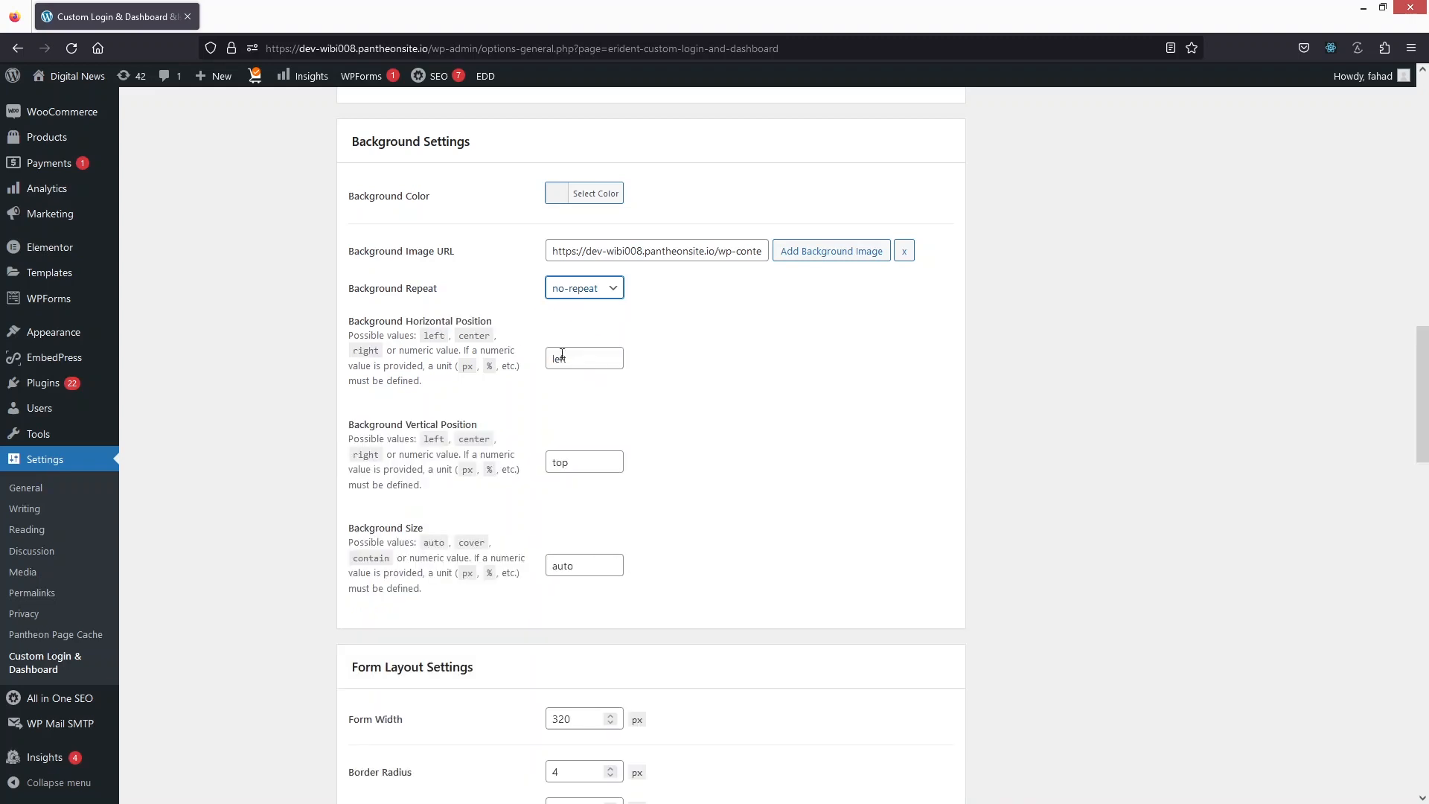
pyautogui.click(574, 296)
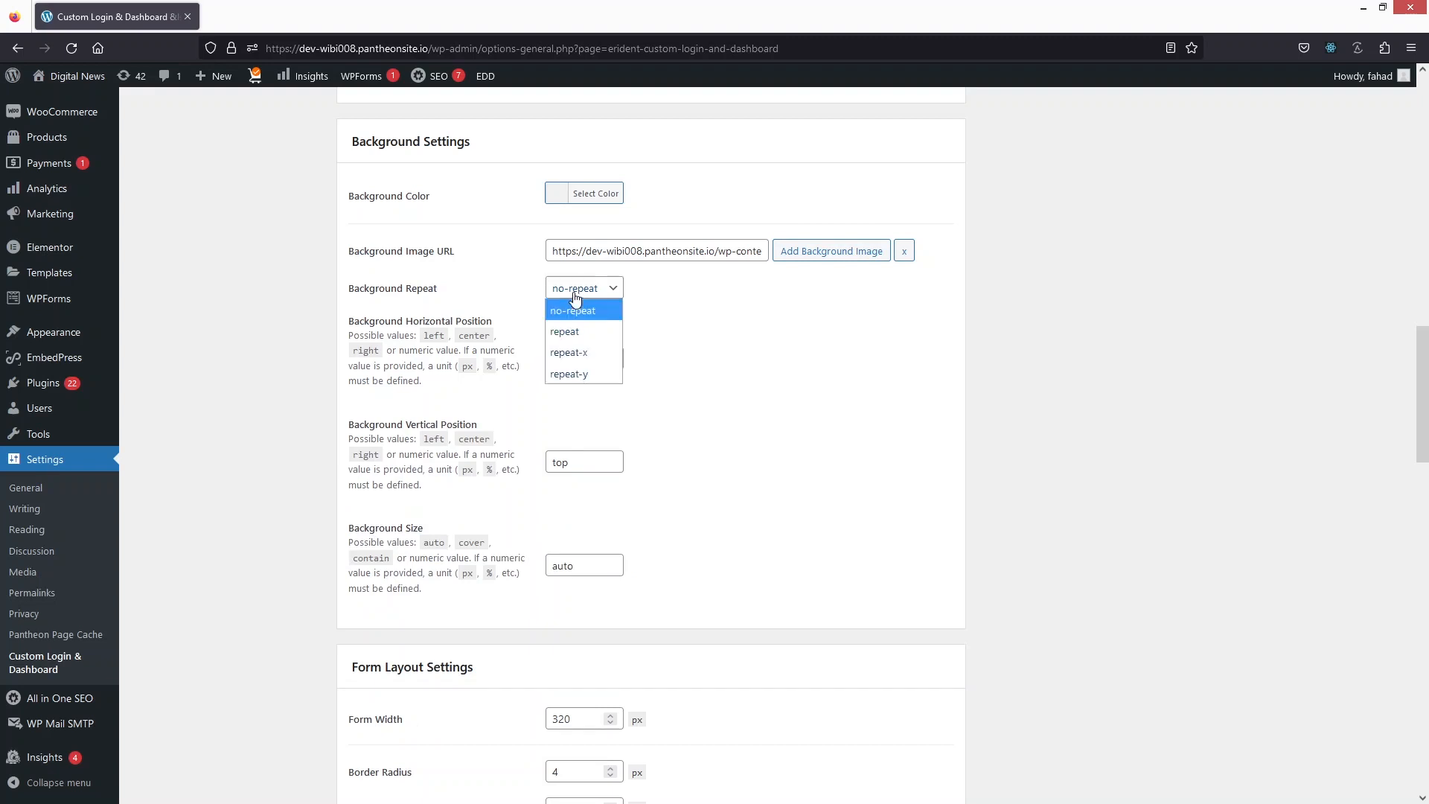
pyautogui.click(574, 331)
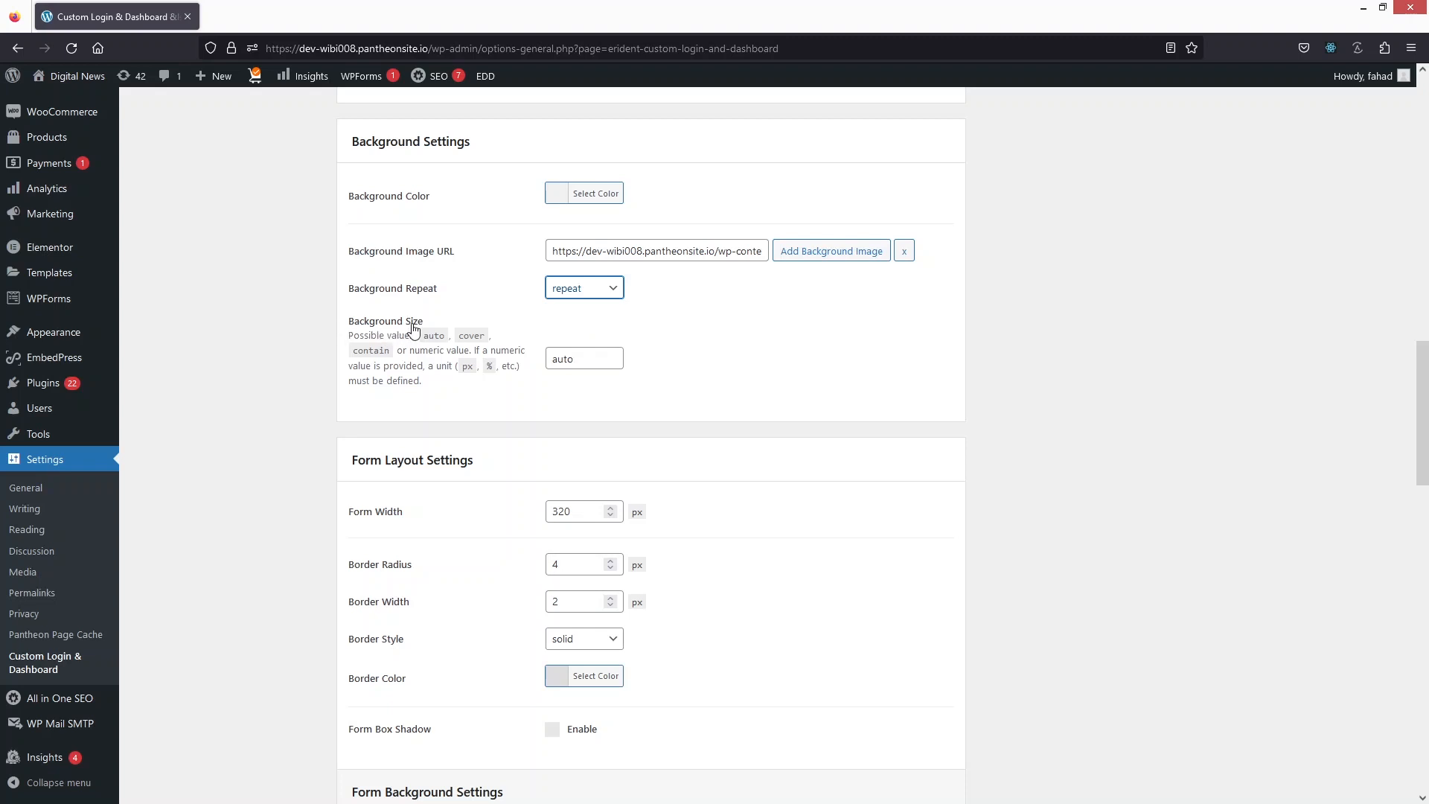
# Step: Set the login background size to cover
pyautogui.click(599, 351)
pyautogui.press('BackSpace')
pyautogui.press('BackSpace')
pyautogui.press('BackSpace')
pyautogui.write('cover')
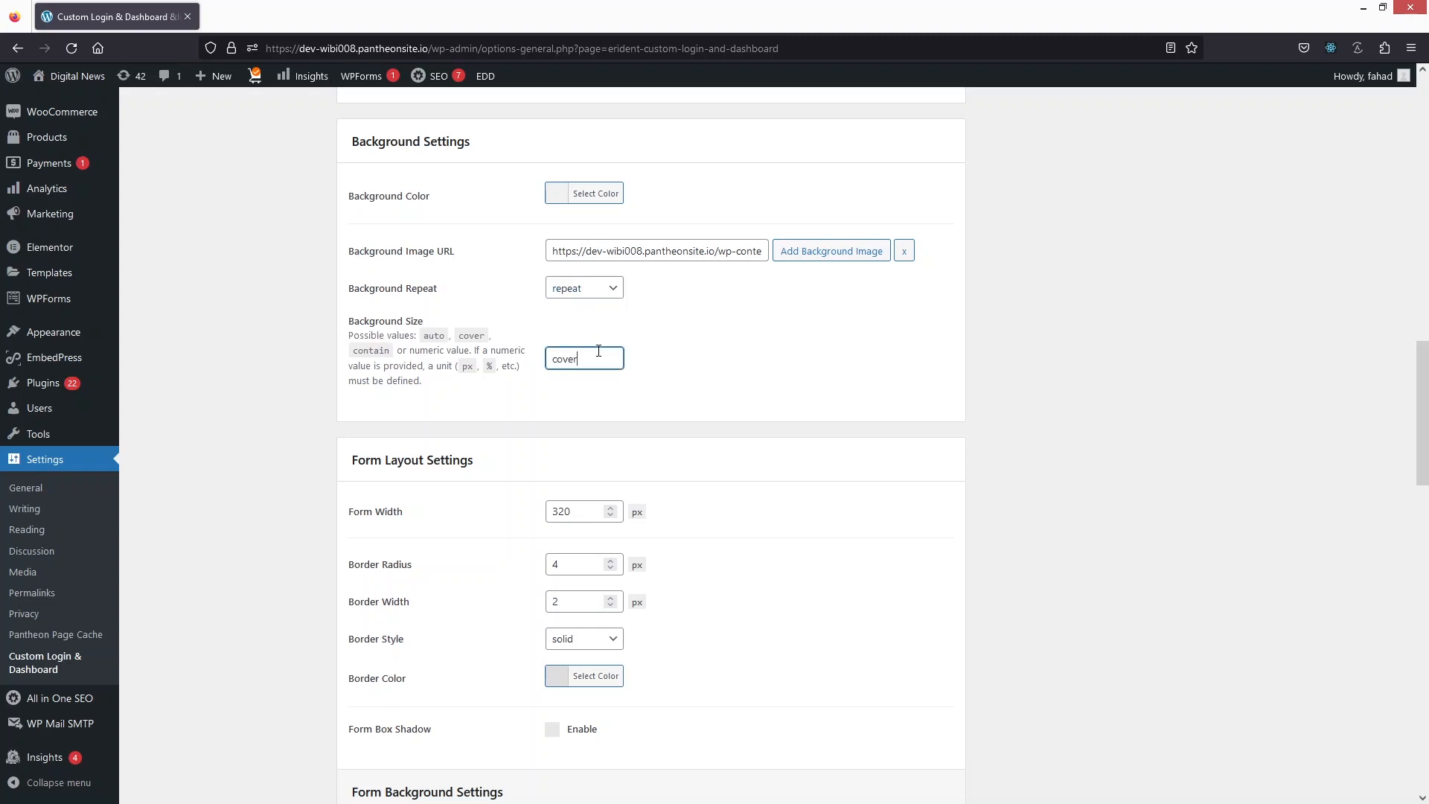
# Step: Set the login form's border radius to 1 px in the form layout settings
pyautogui.scroll(-3, 640, 350)
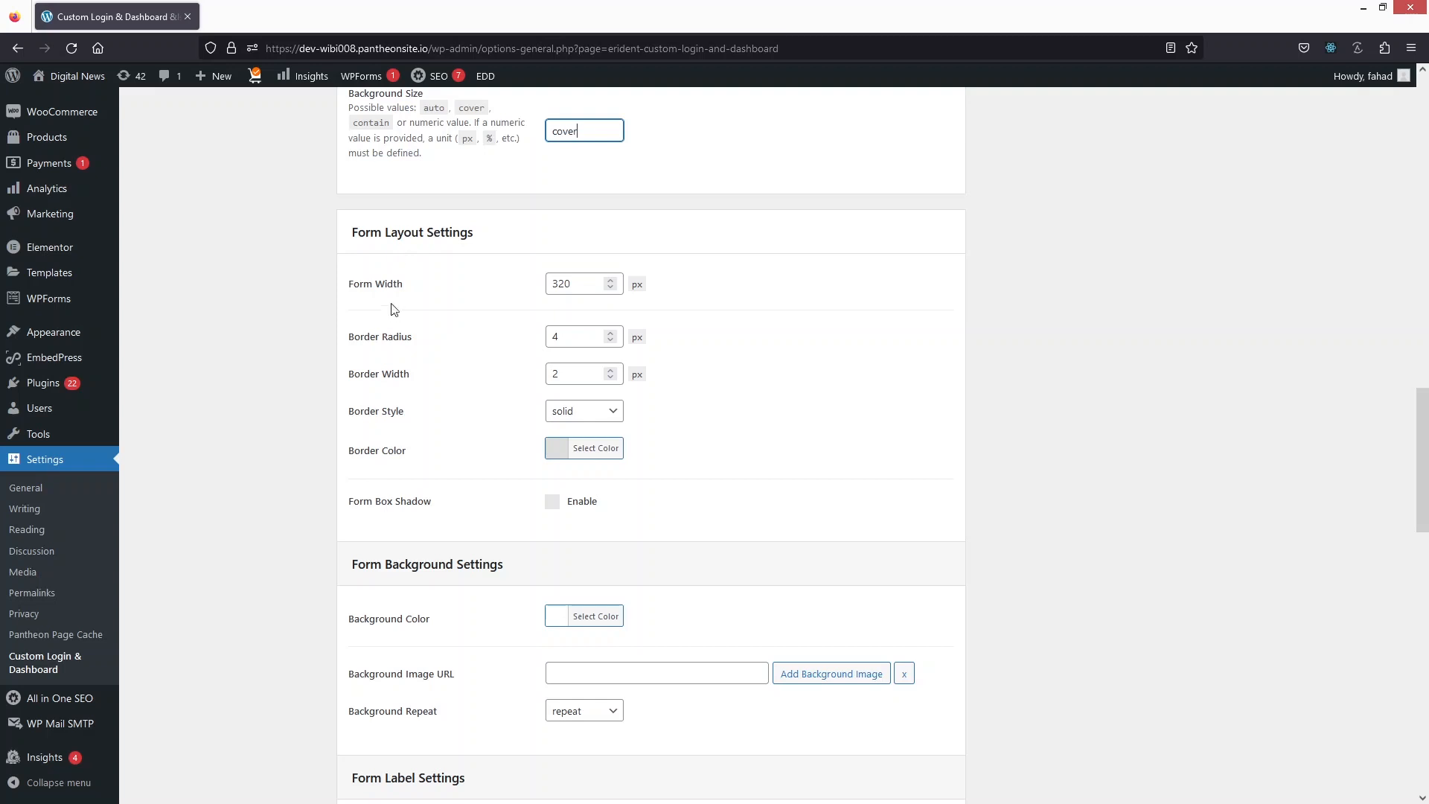
pyautogui.scroll(-1, 392, 305)
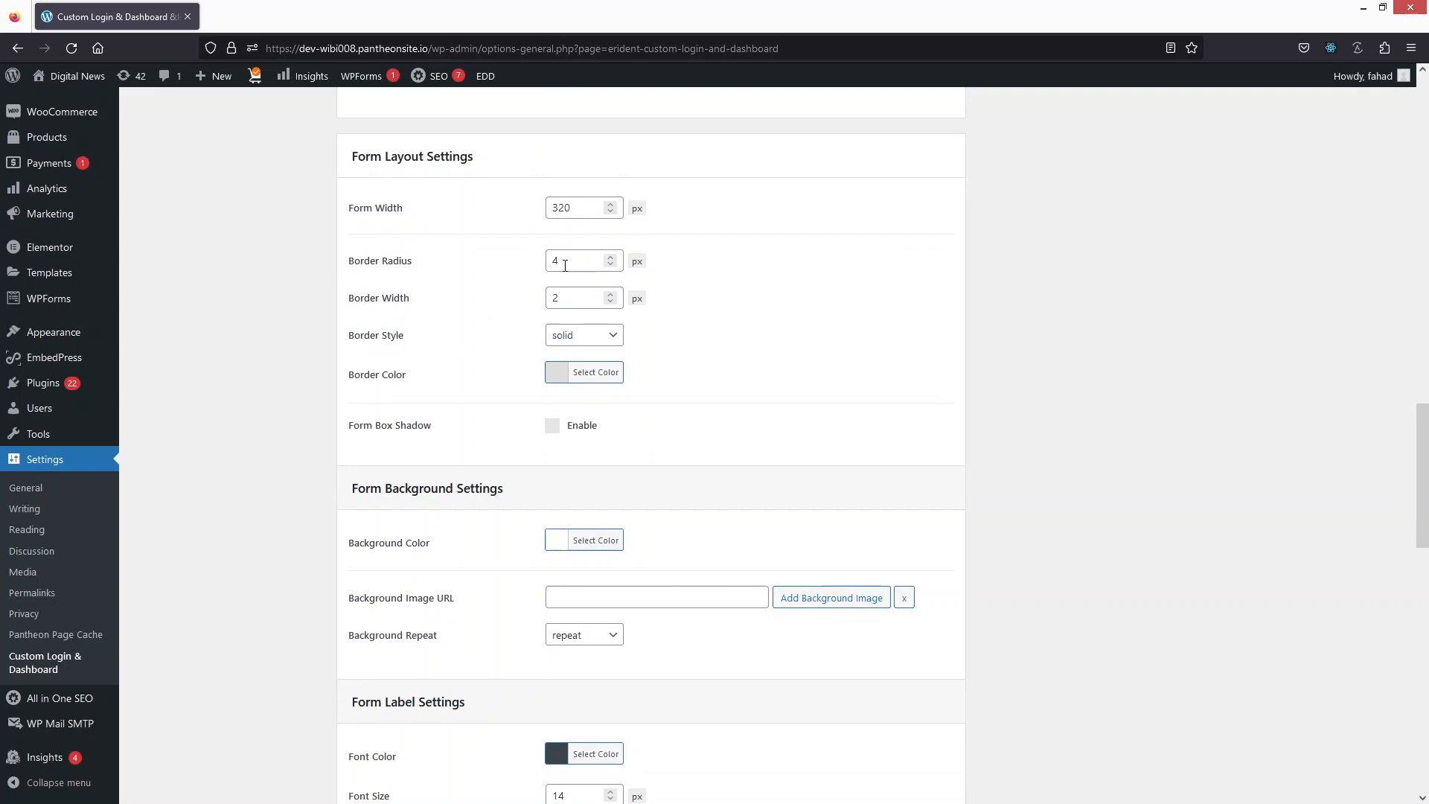
pyautogui.moveTo(562, 260); pyautogui.dragTo(535, 259)
pyautogui.write('100')
# Step: Look through the form background, label, input field, button, link and footer link settings of the login screen
pyautogui.scroll(-3, 503, 334)
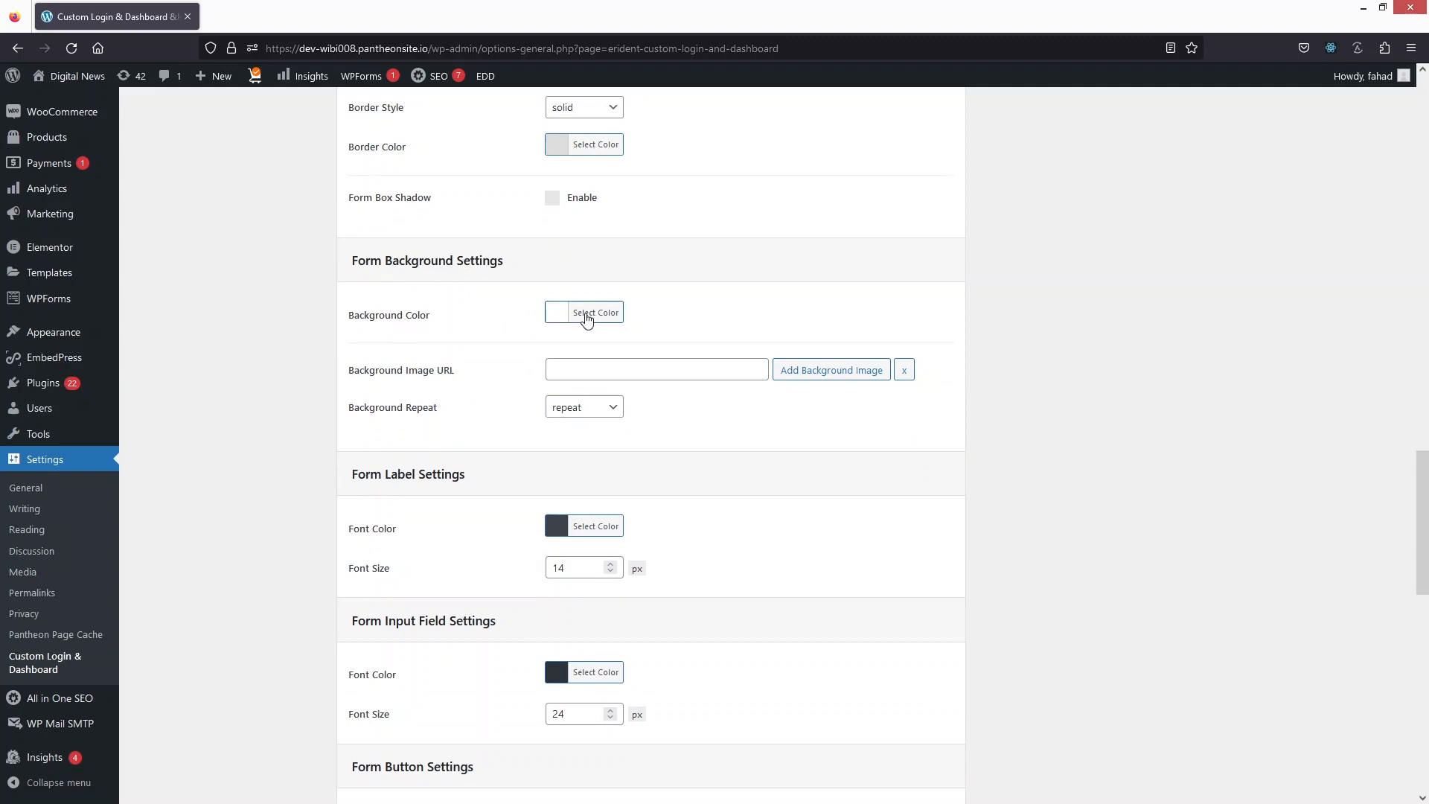
pyautogui.scroll(-1, 809, 355)
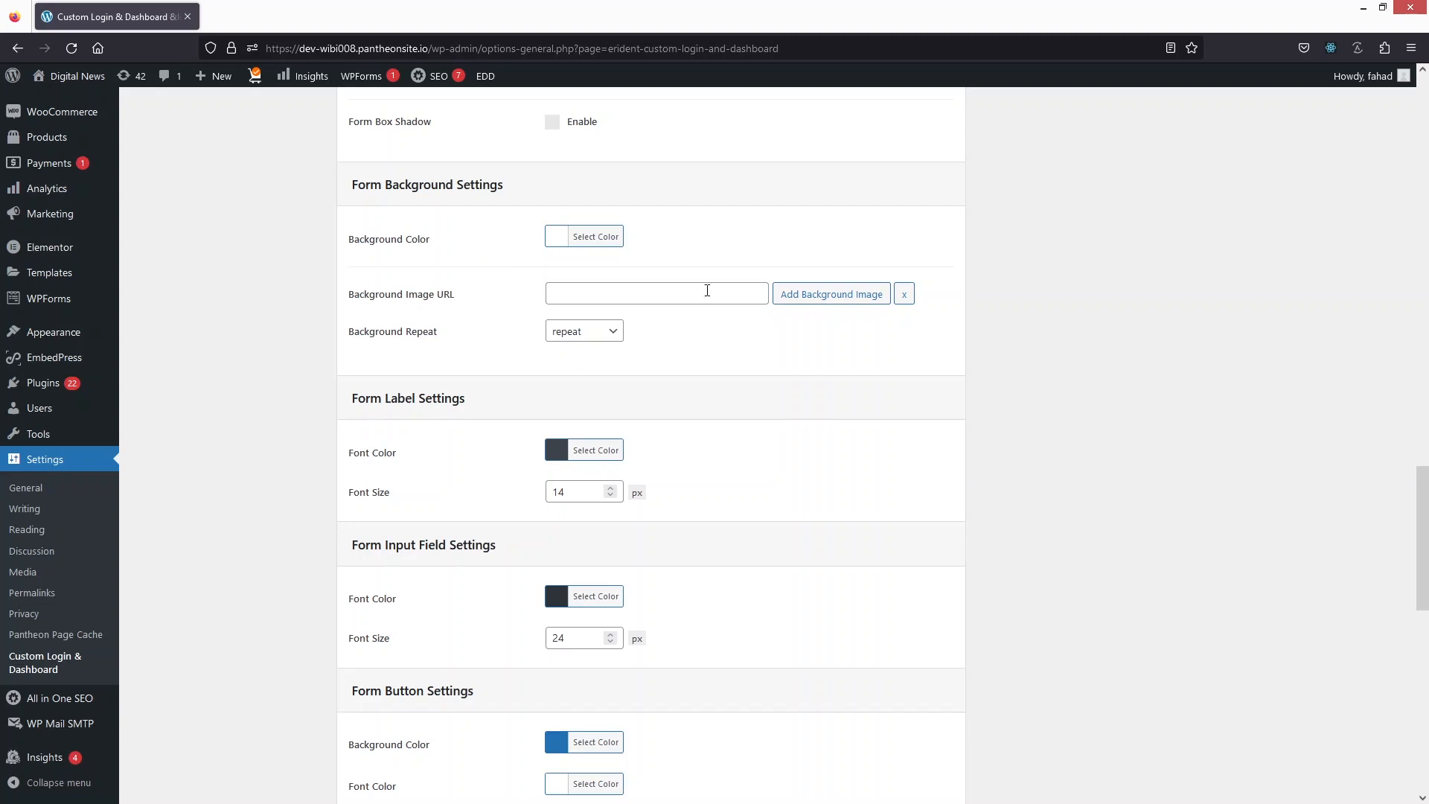
pyautogui.scroll(-2, 775, 331)
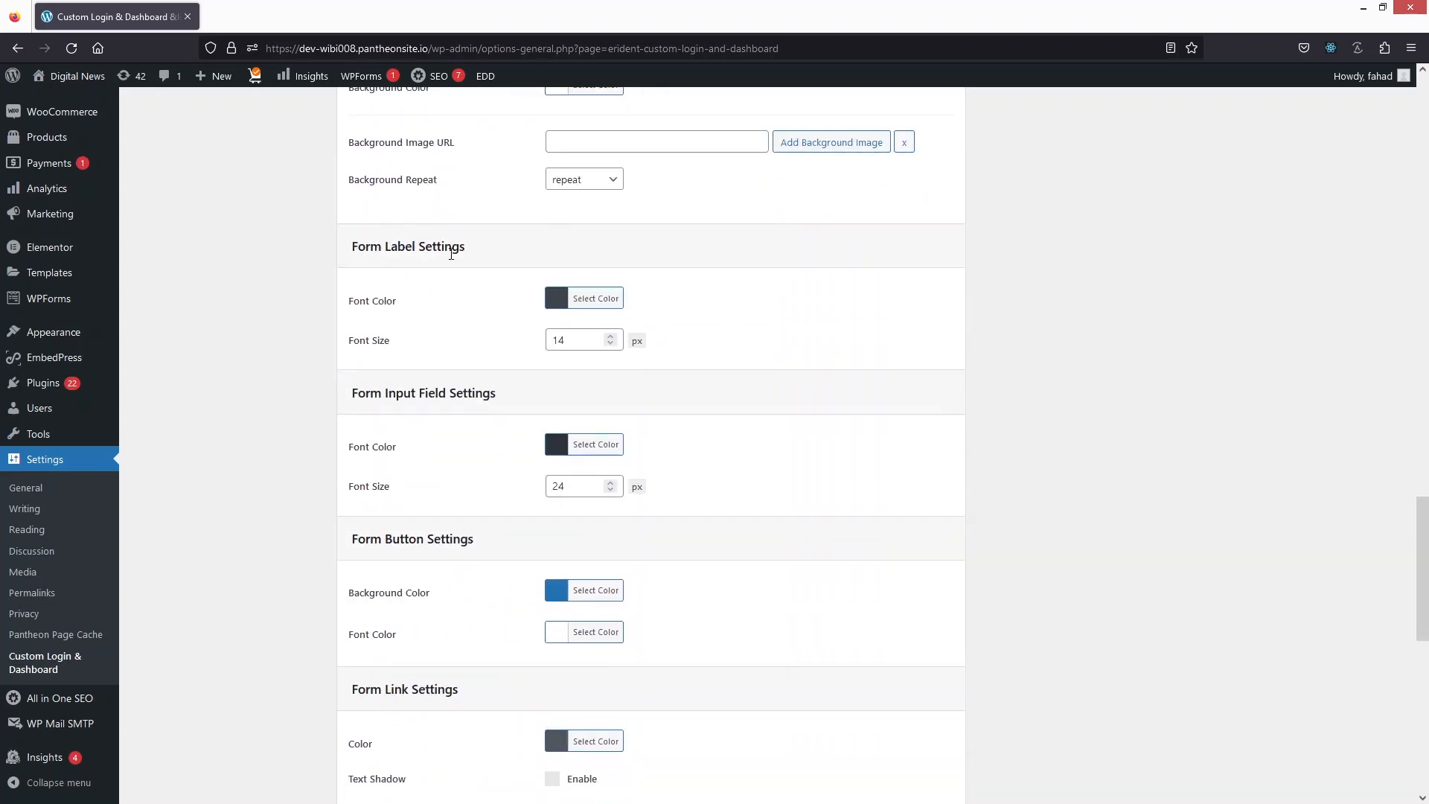
pyautogui.scroll(-1, 447, 270)
pyautogui.scroll(-2, 437, 265)
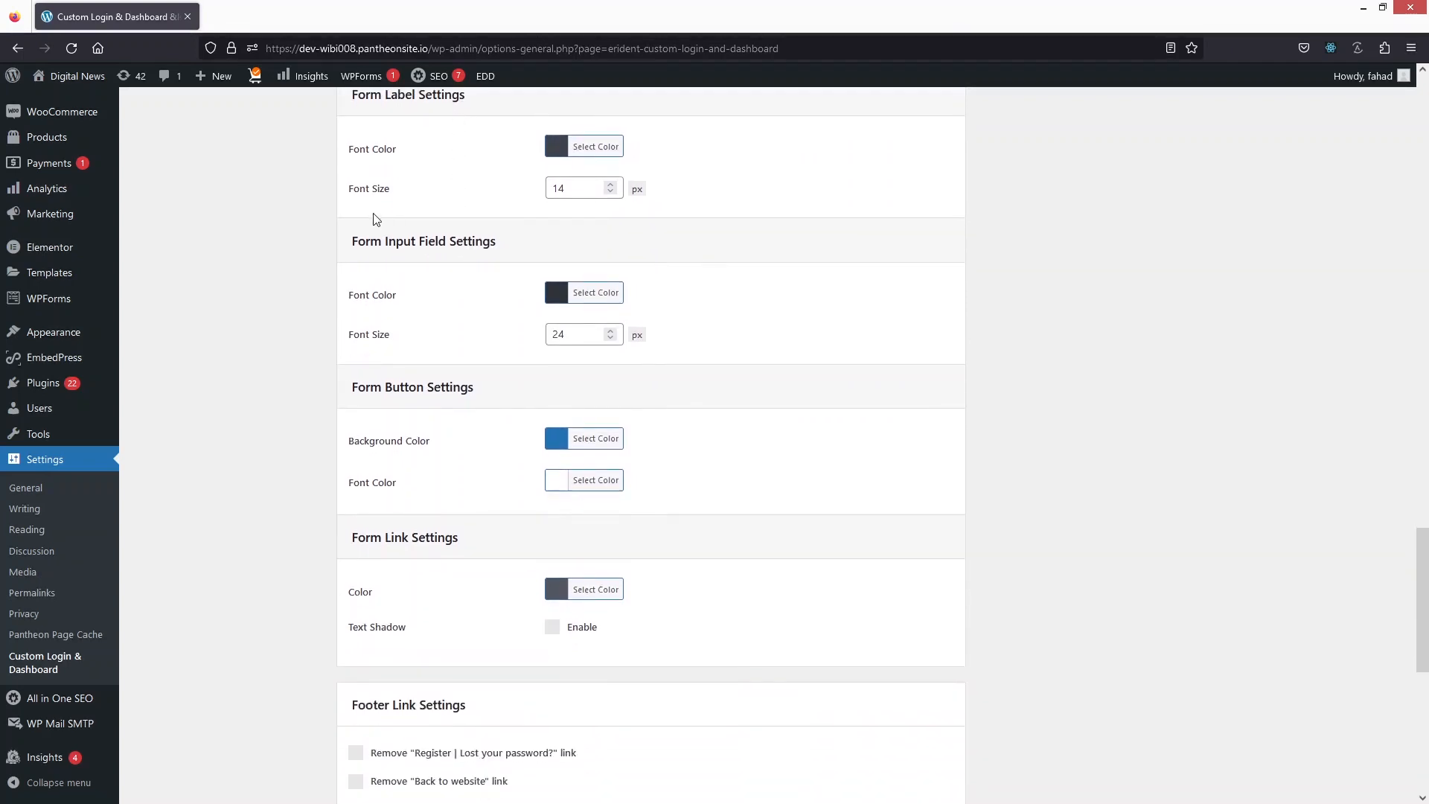
pyautogui.scroll(2, 377, 186)
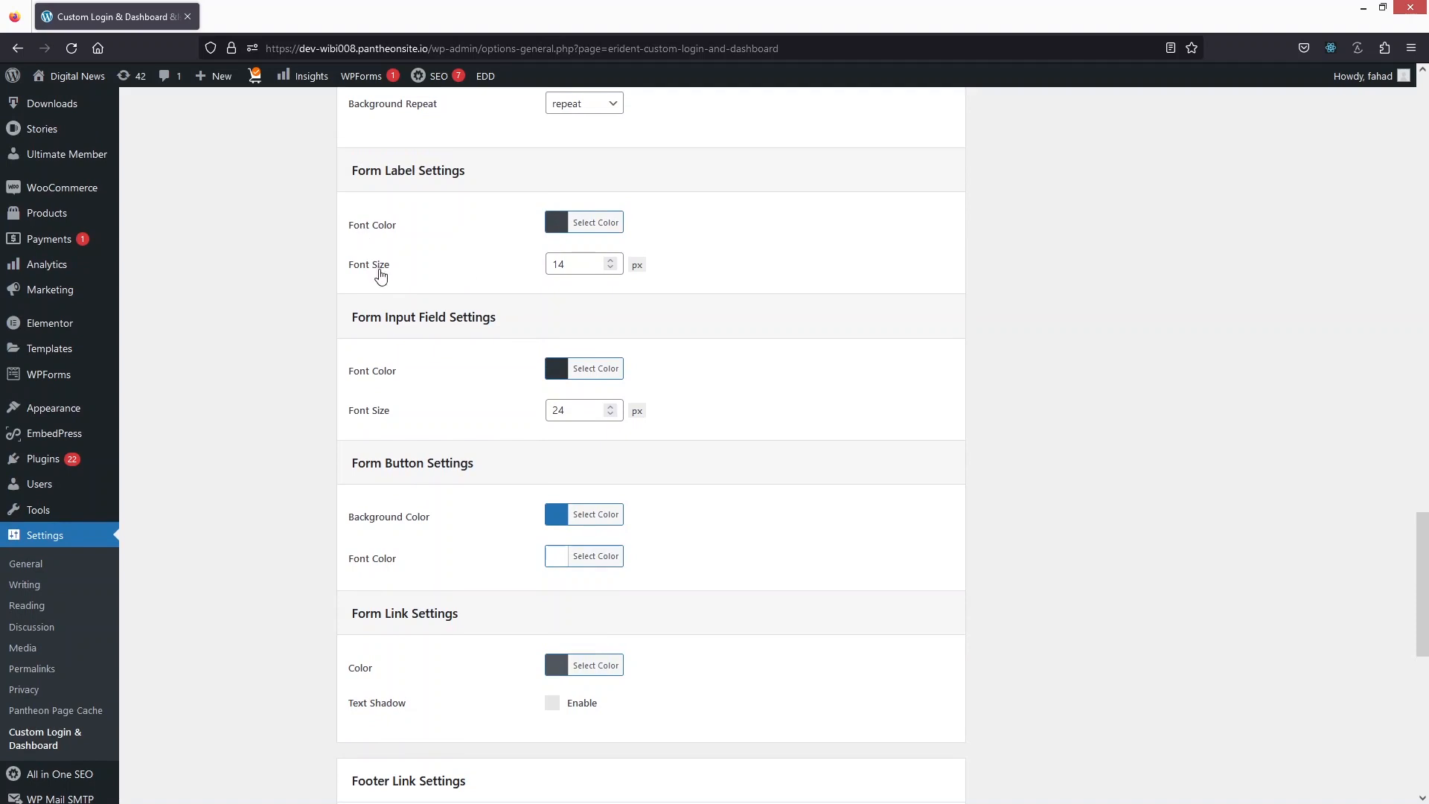
pyautogui.scroll(-1, 392, 304)
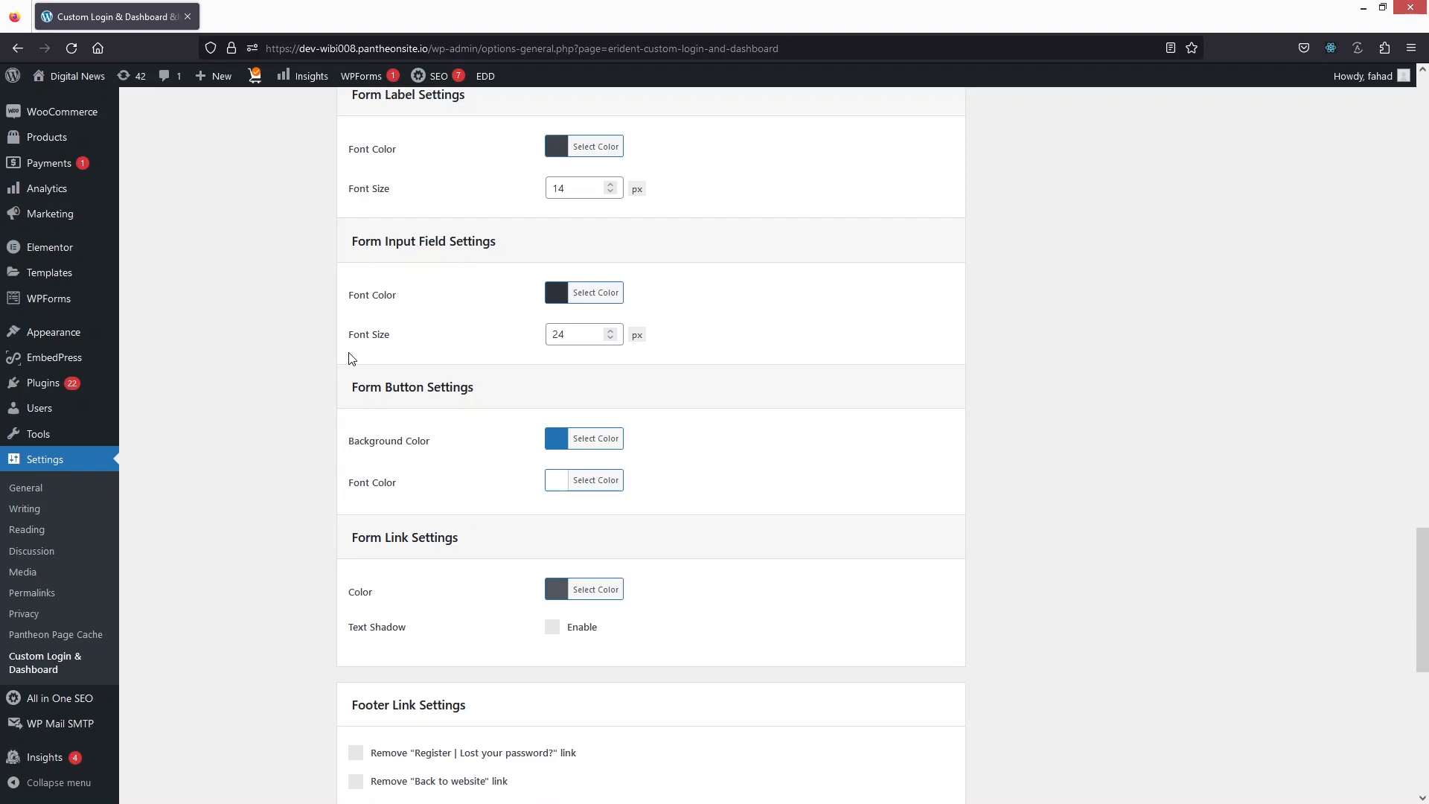
pyautogui.scroll(-2, 350, 357)
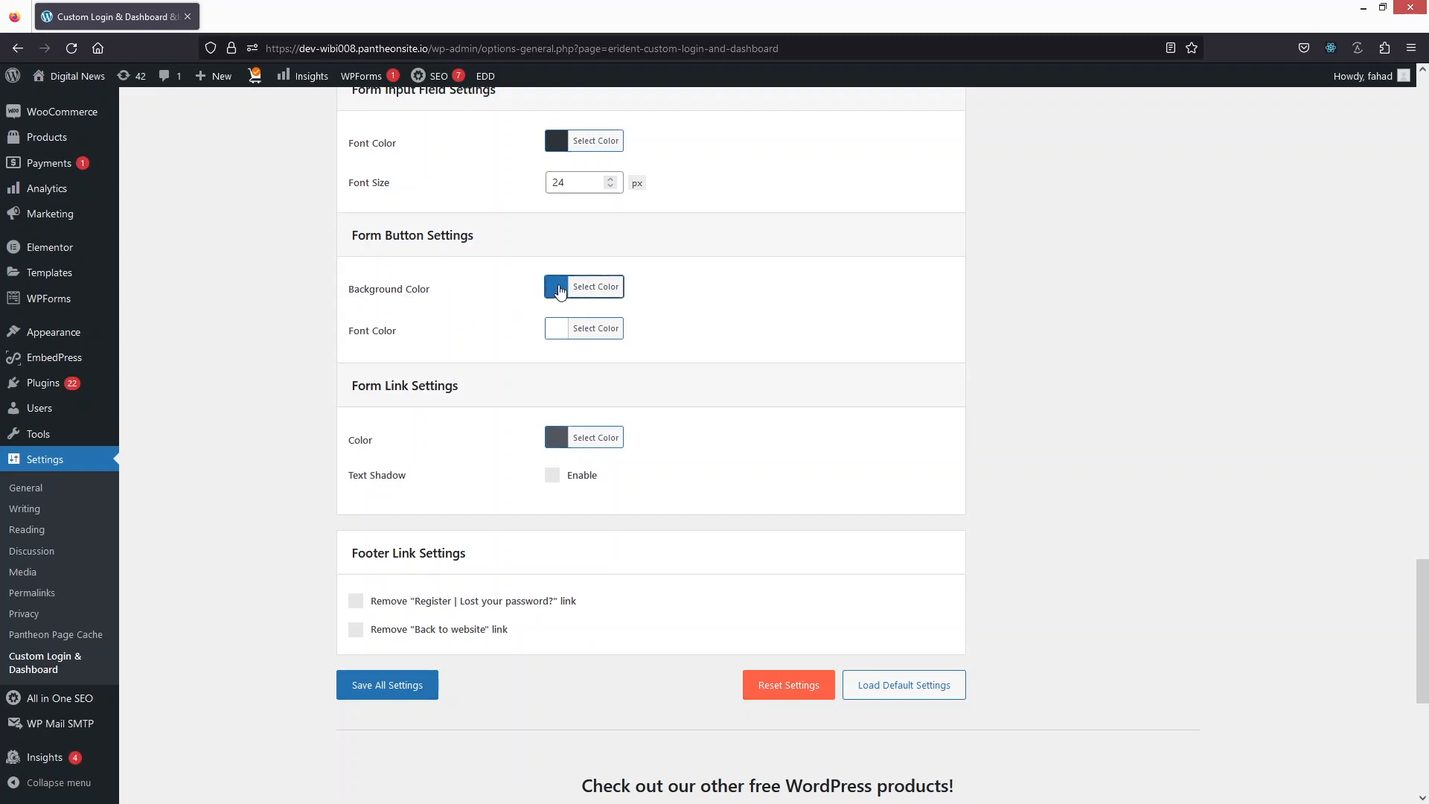
# Step: Set the login form button's background color to orange (#dd9933)
pyautogui.click(558, 289)
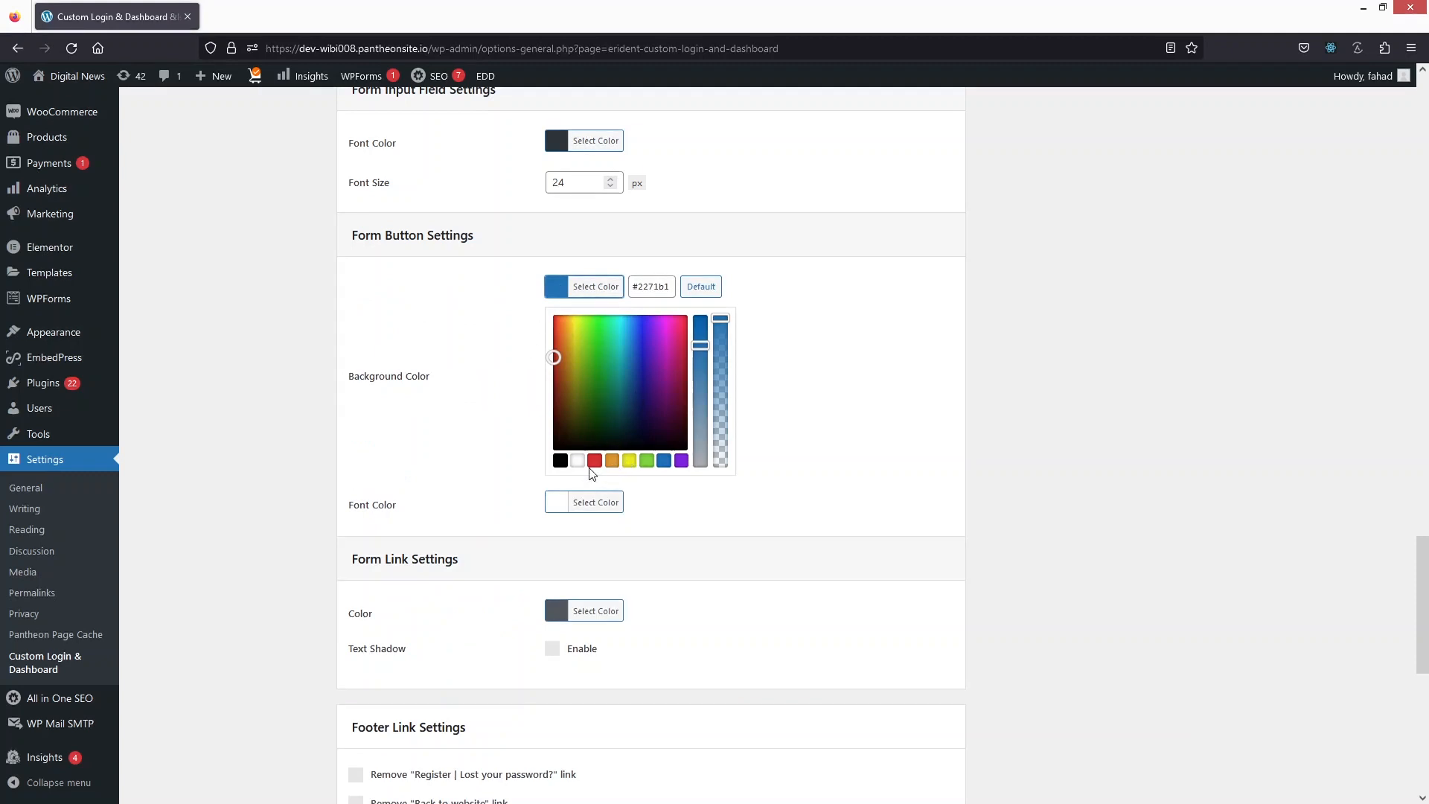
pyautogui.click(613, 462)
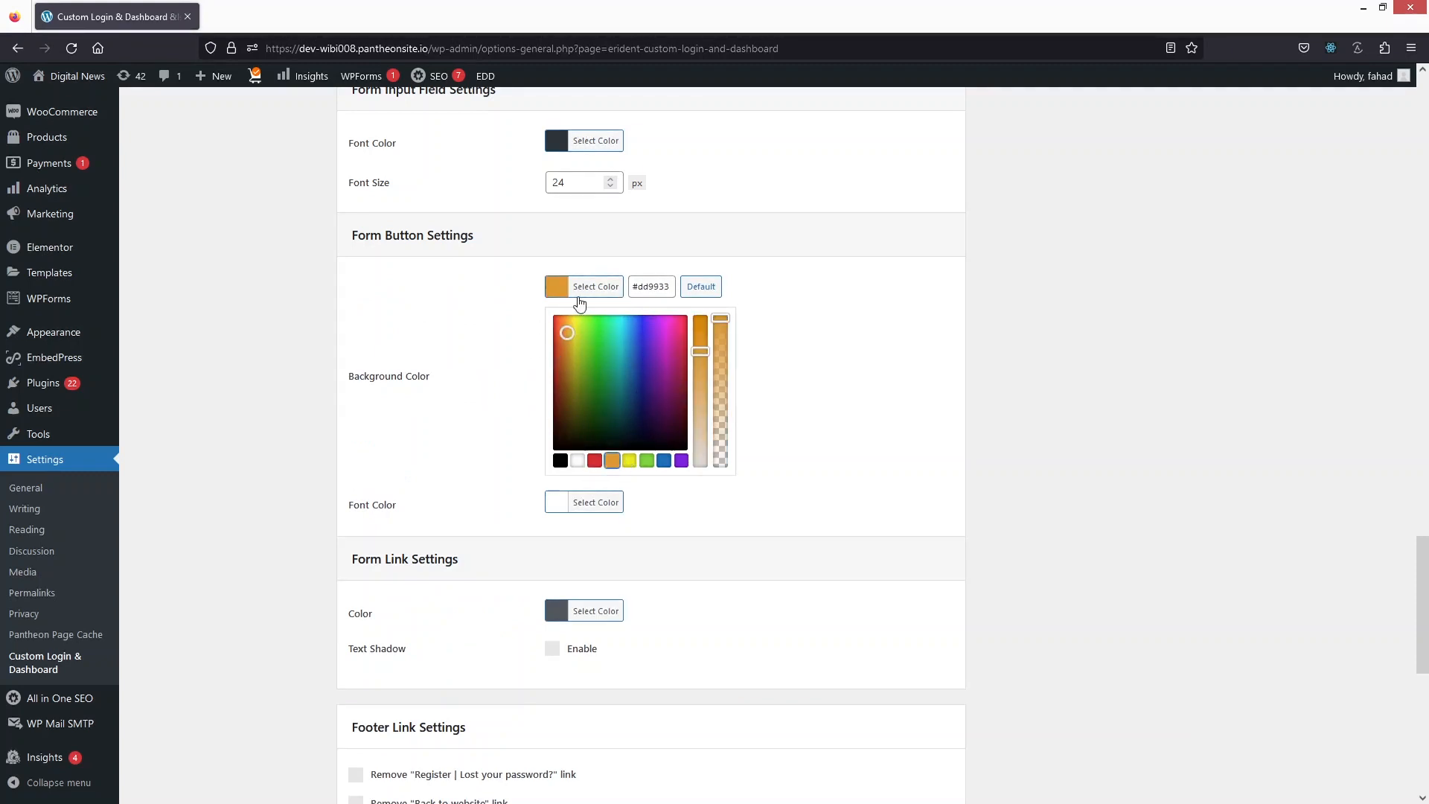
pyautogui.click(476, 392)
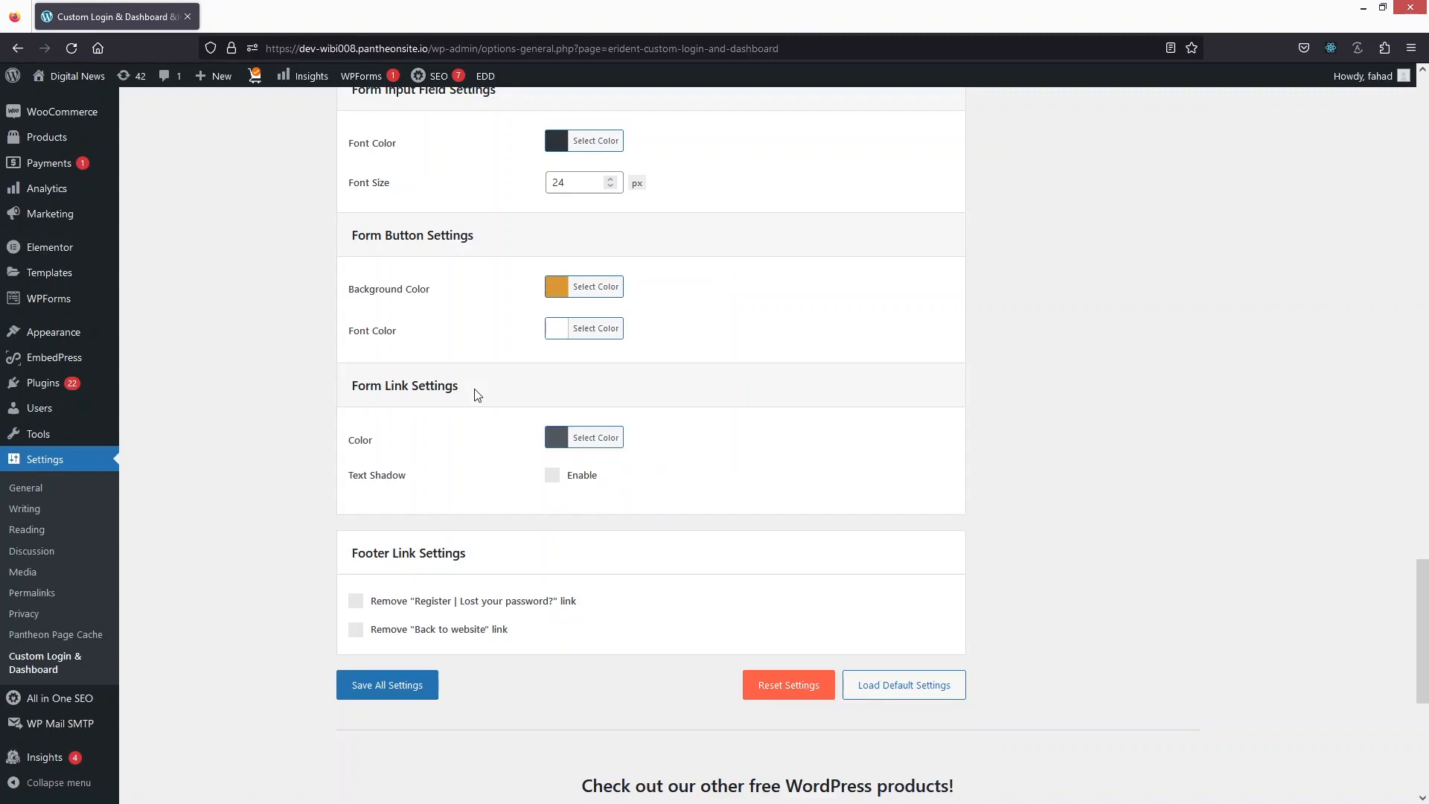
# Step: Review the form link and footer link settings, and save all login screen settings
pyautogui.scroll(-2, 462, 331)
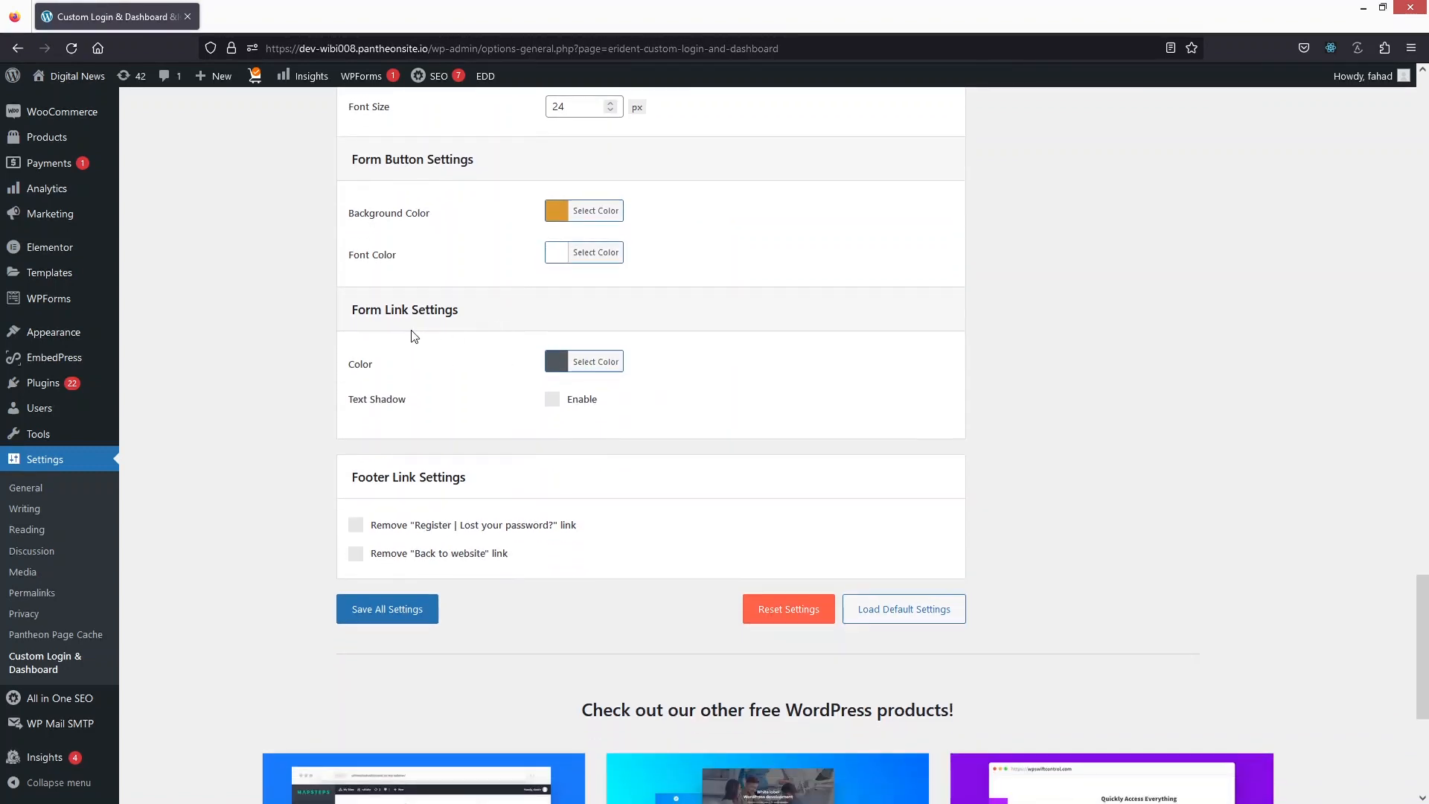
pyautogui.scroll(-1, 406, 327)
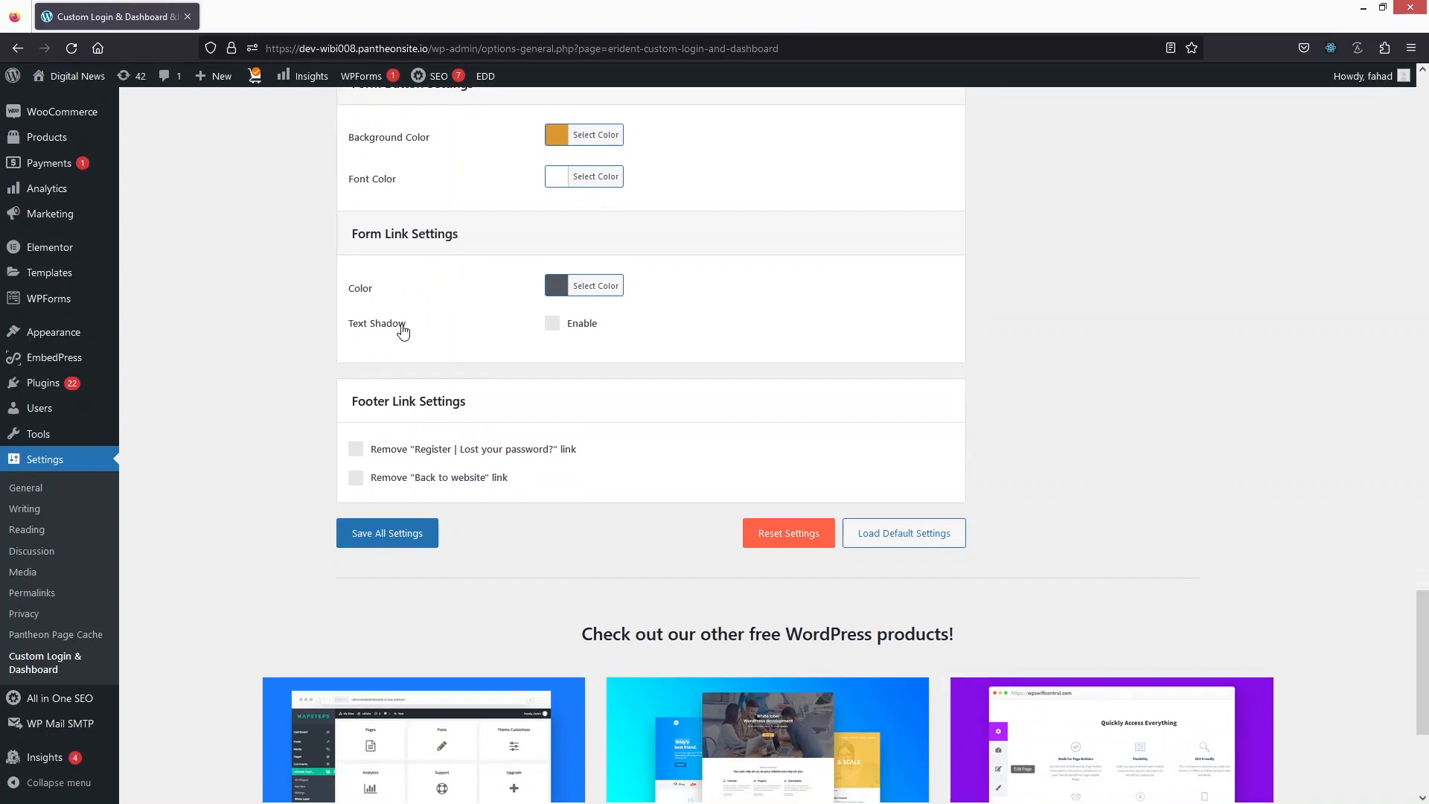
pyautogui.scroll(-1, 403, 331)
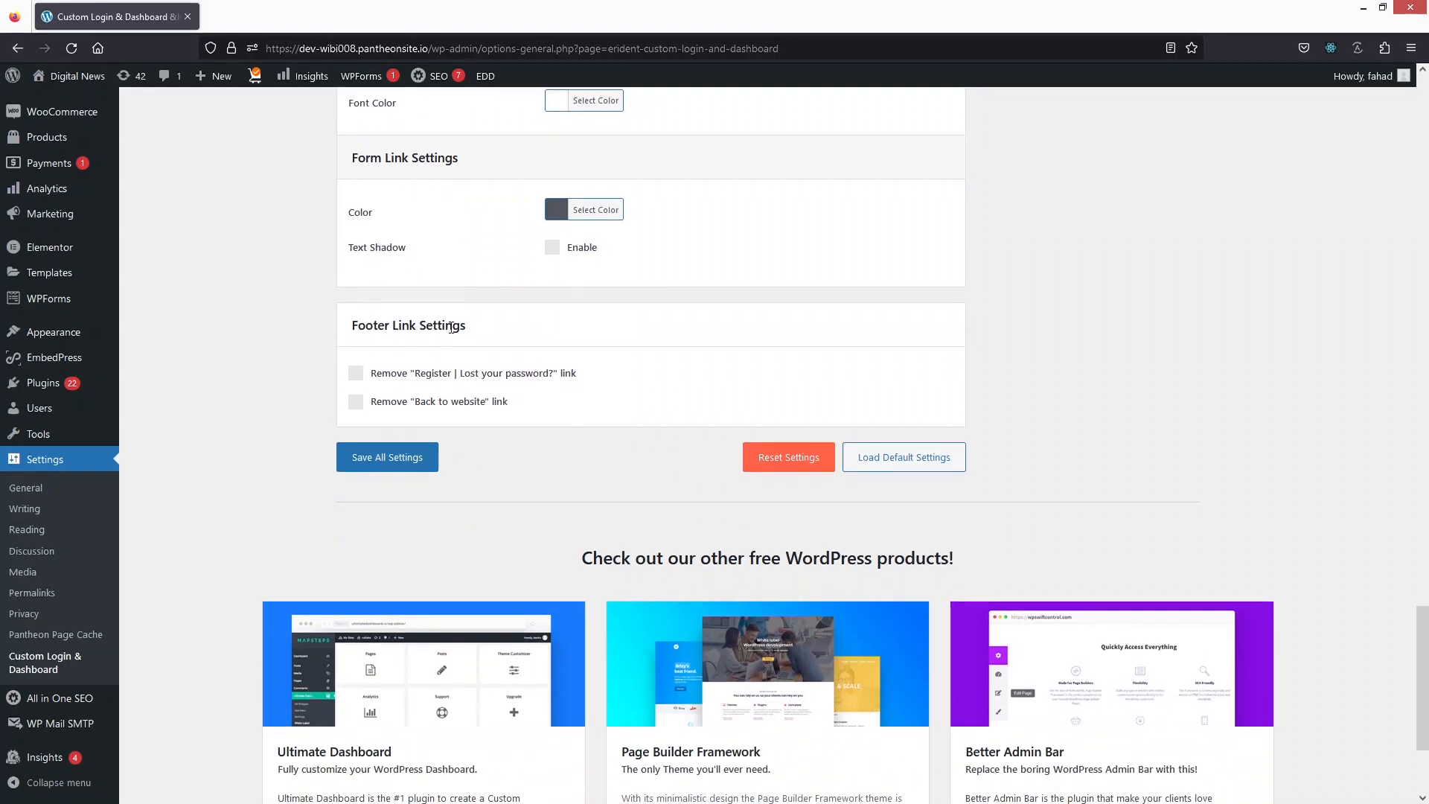
pyautogui.scroll(-1, 402, 356)
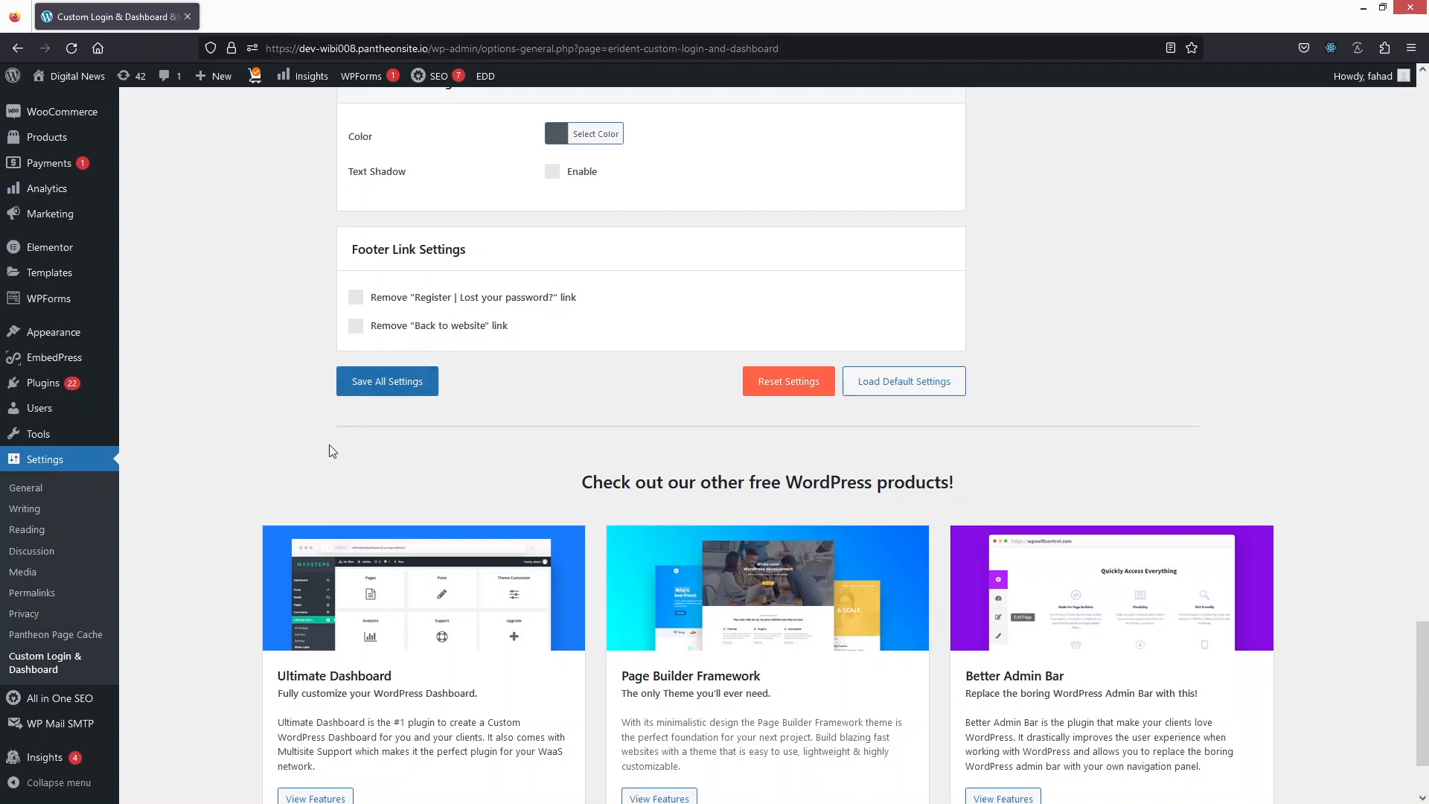
pyautogui.click(387, 381)
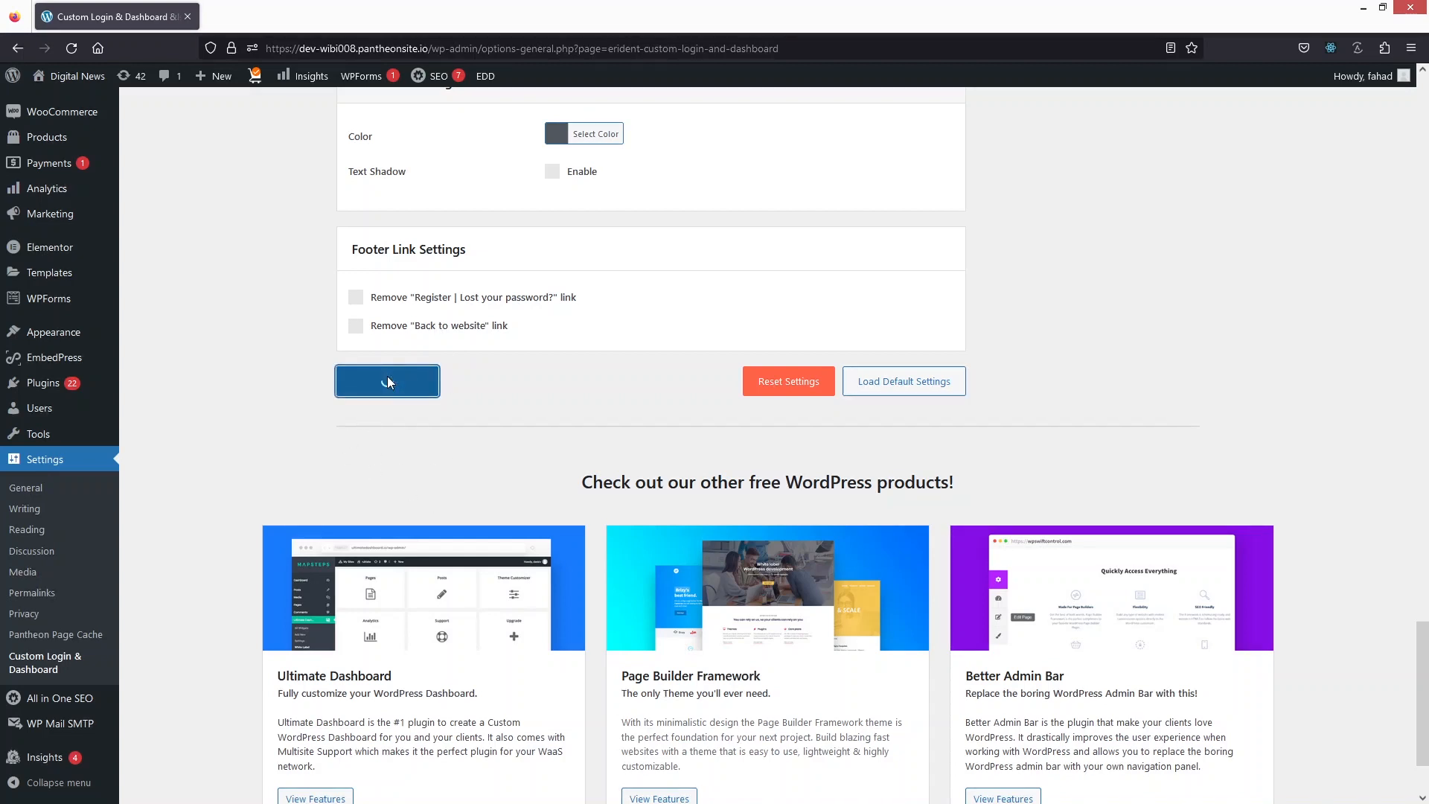
# Step: Switch to Chrome and reload the WordPress login page to check the customized logo, background and form
pyautogui.press('Home')
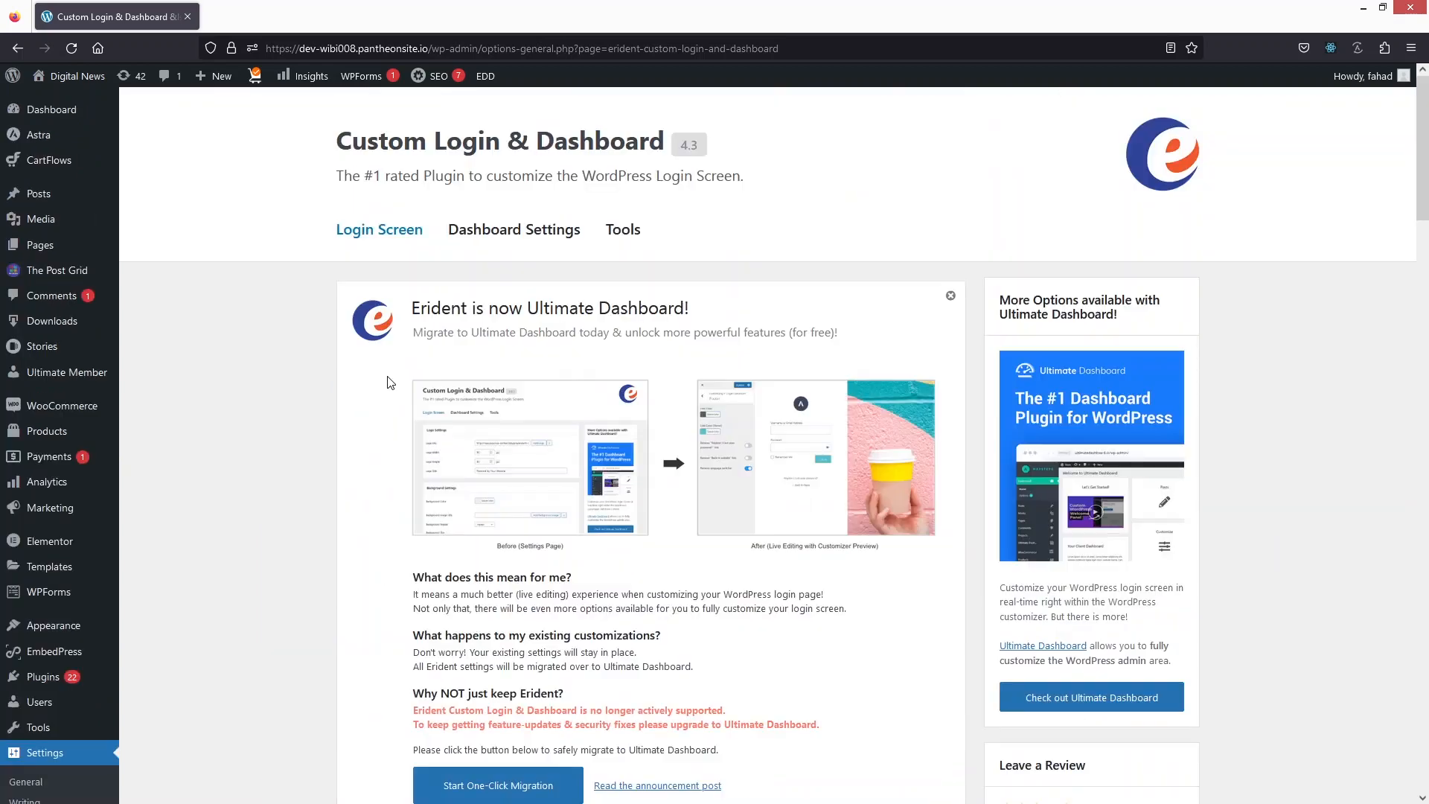
pyautogui.hotkey('alt', 'Tab')
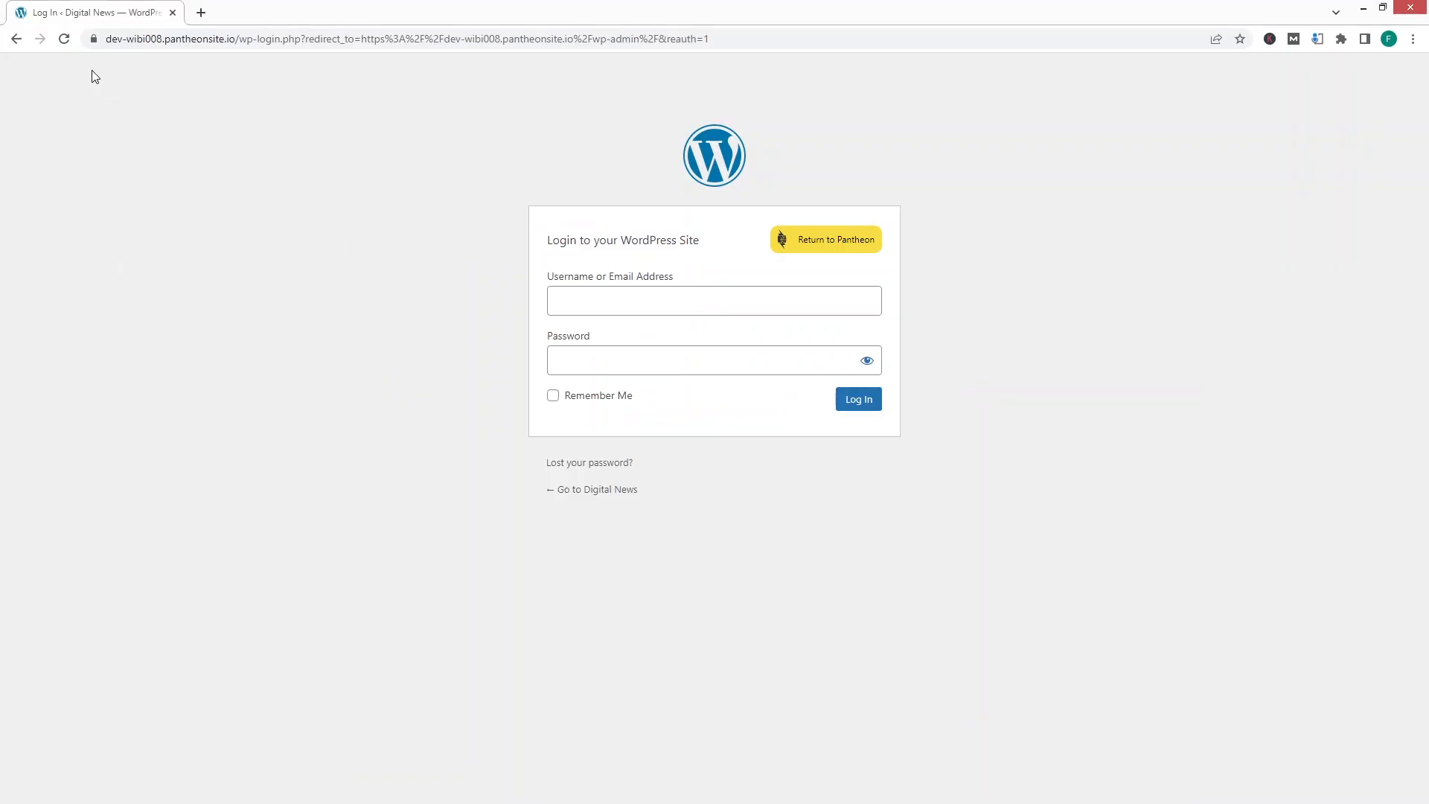
pyautogui.click(65, 39)
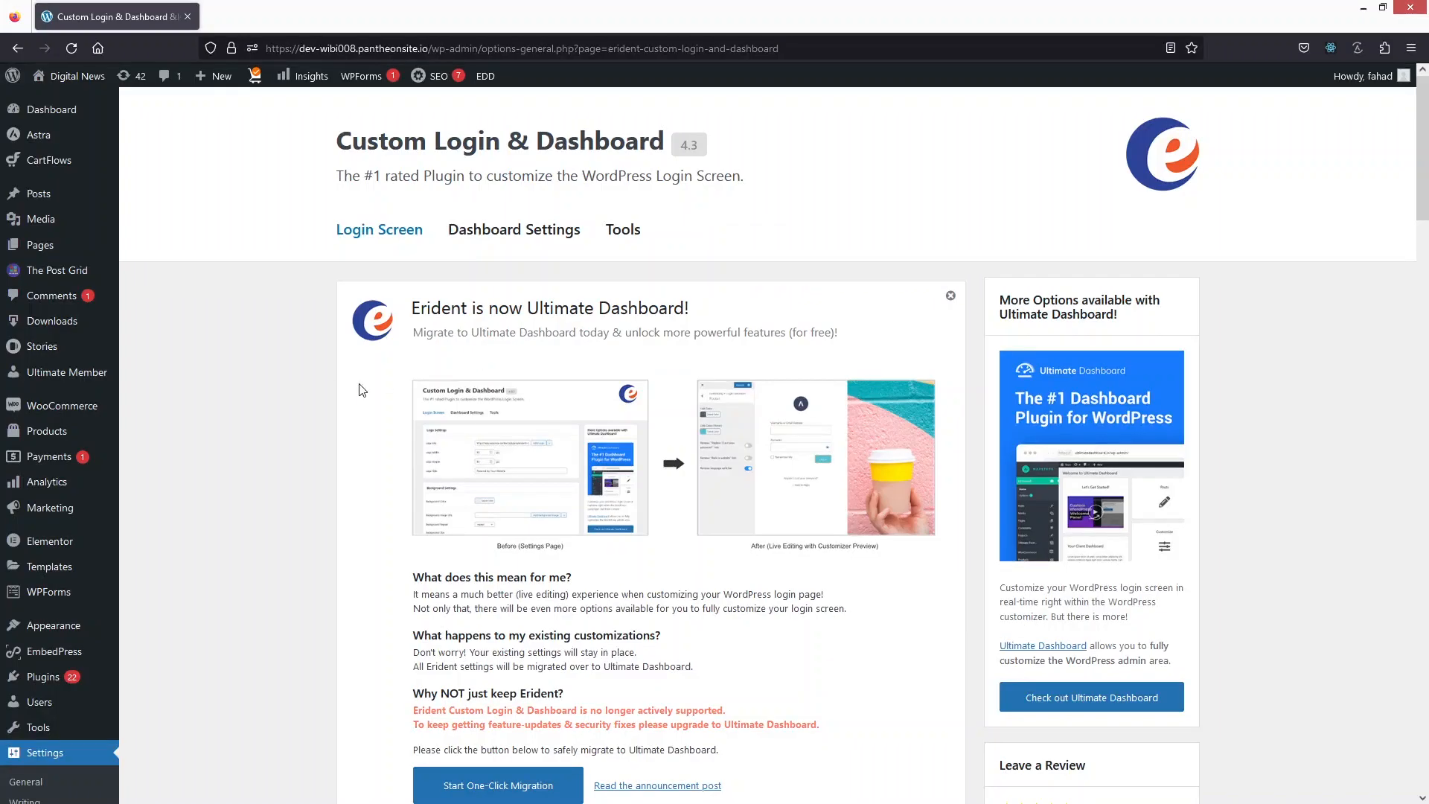
# Step: Remove the custom logo image and the background image from the login screen settings
pyautogui.scroll(-15, 432, 306)
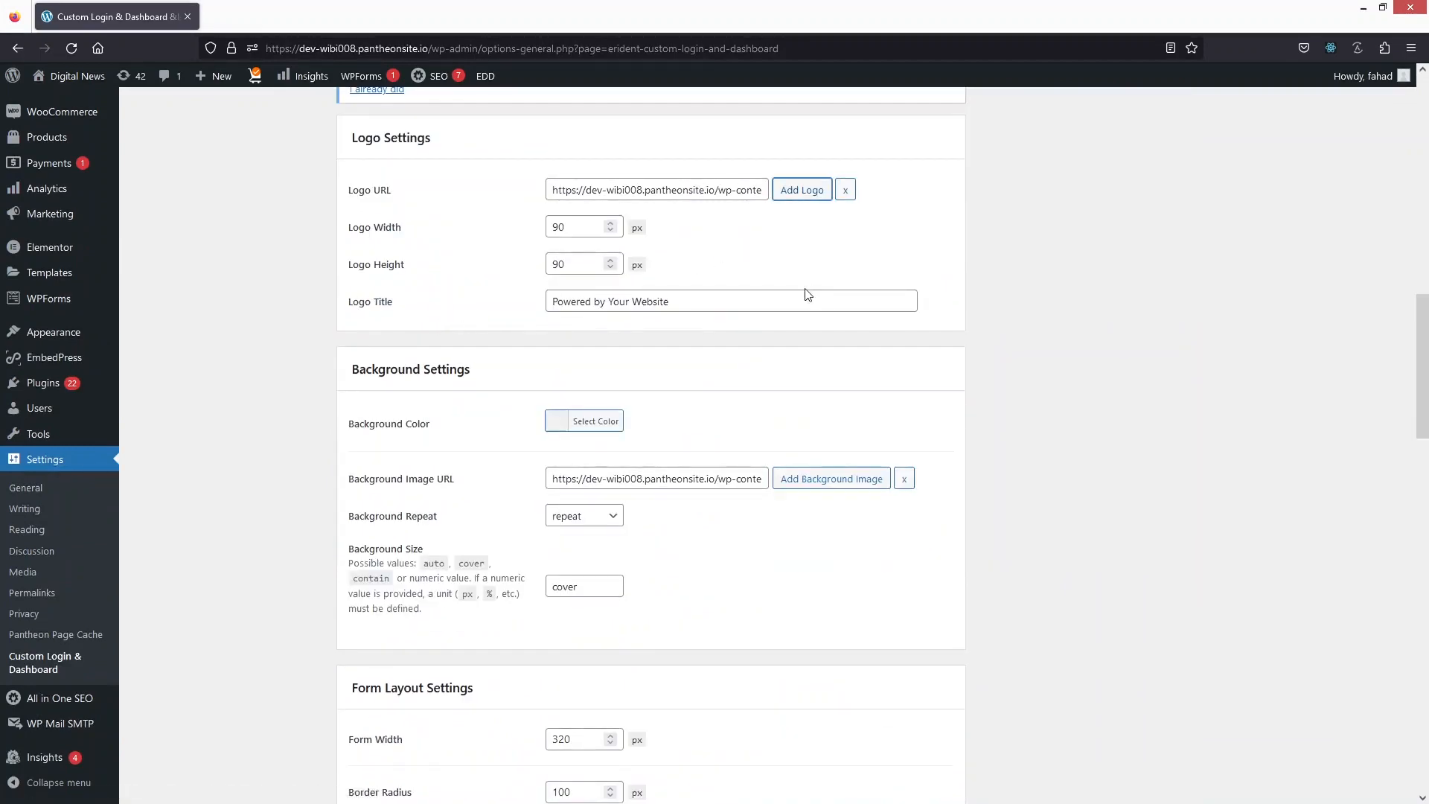
pyautogui.click(845, 190)
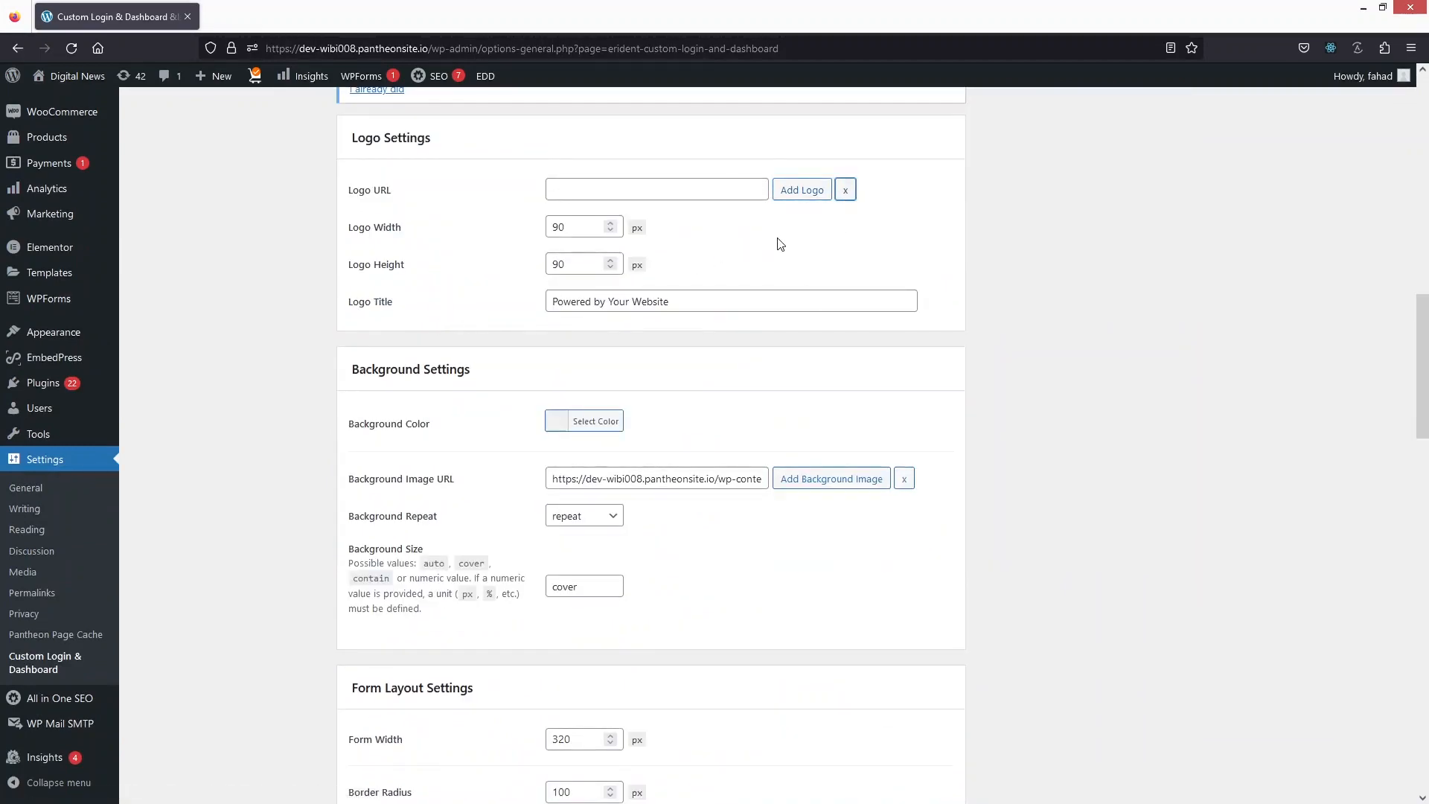
pyautogui.scroll(-3, 778, 245)
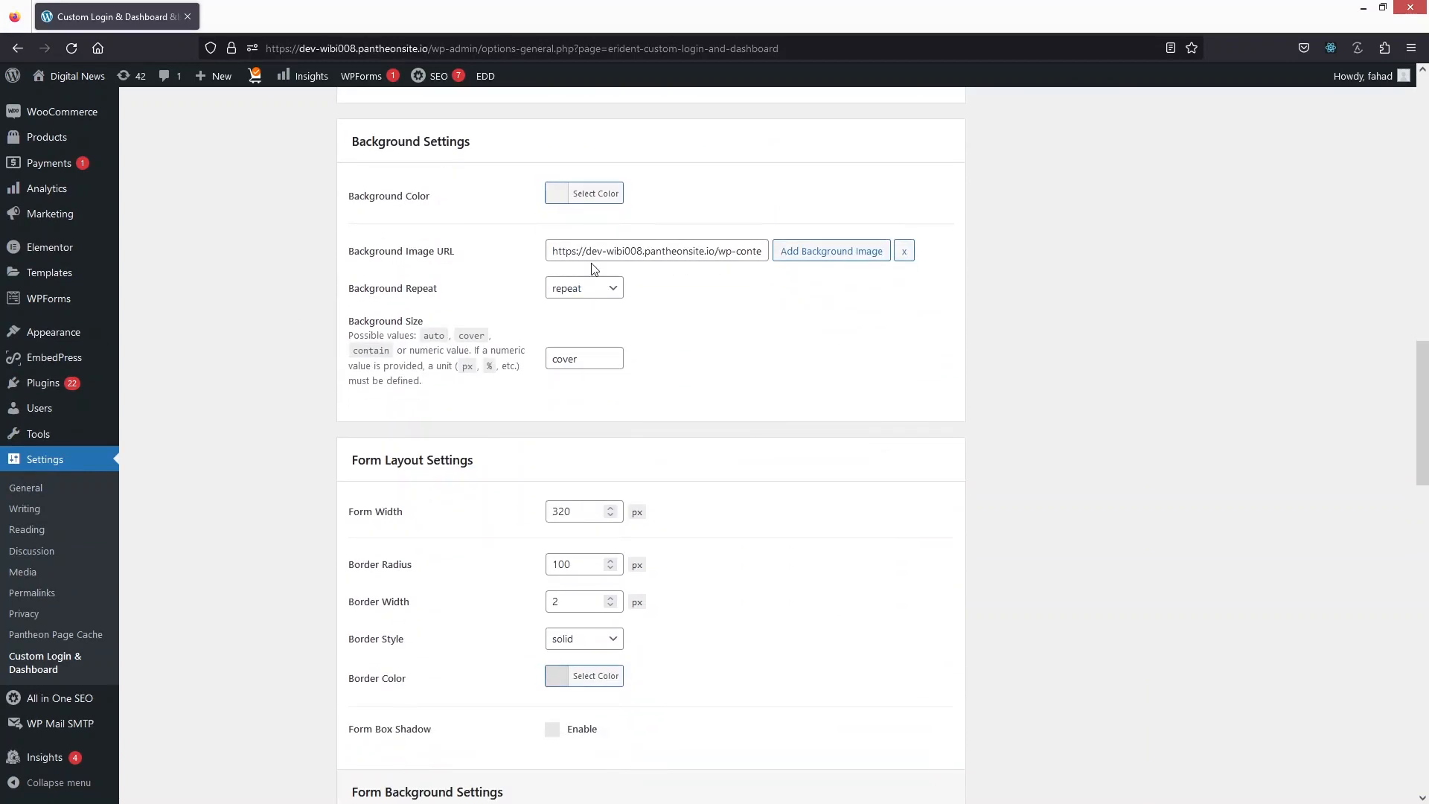
pyautogui.click(902, 251)
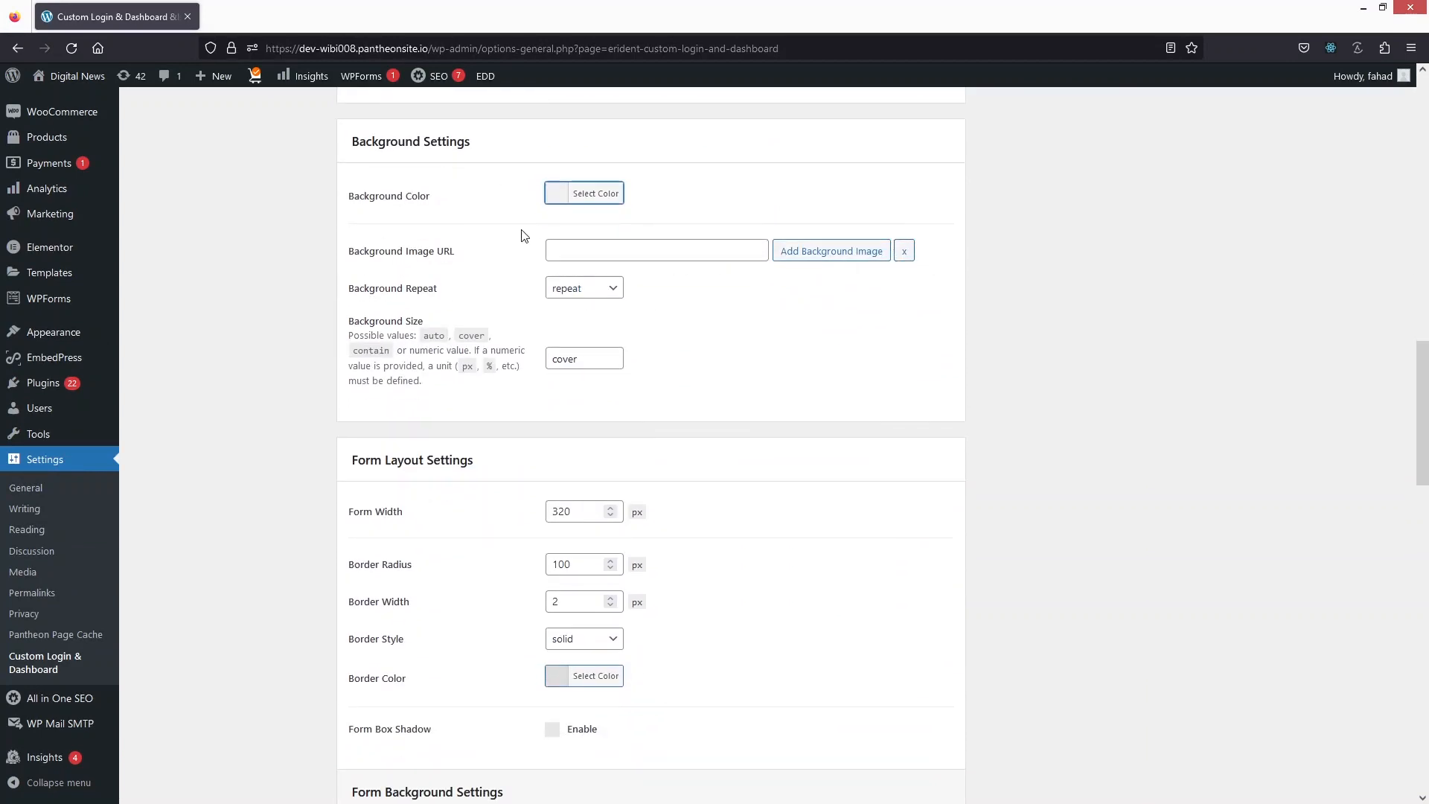
# Step: Set the login screen's background color to blue (#1e73be)
pyautogui.click(557, 196)
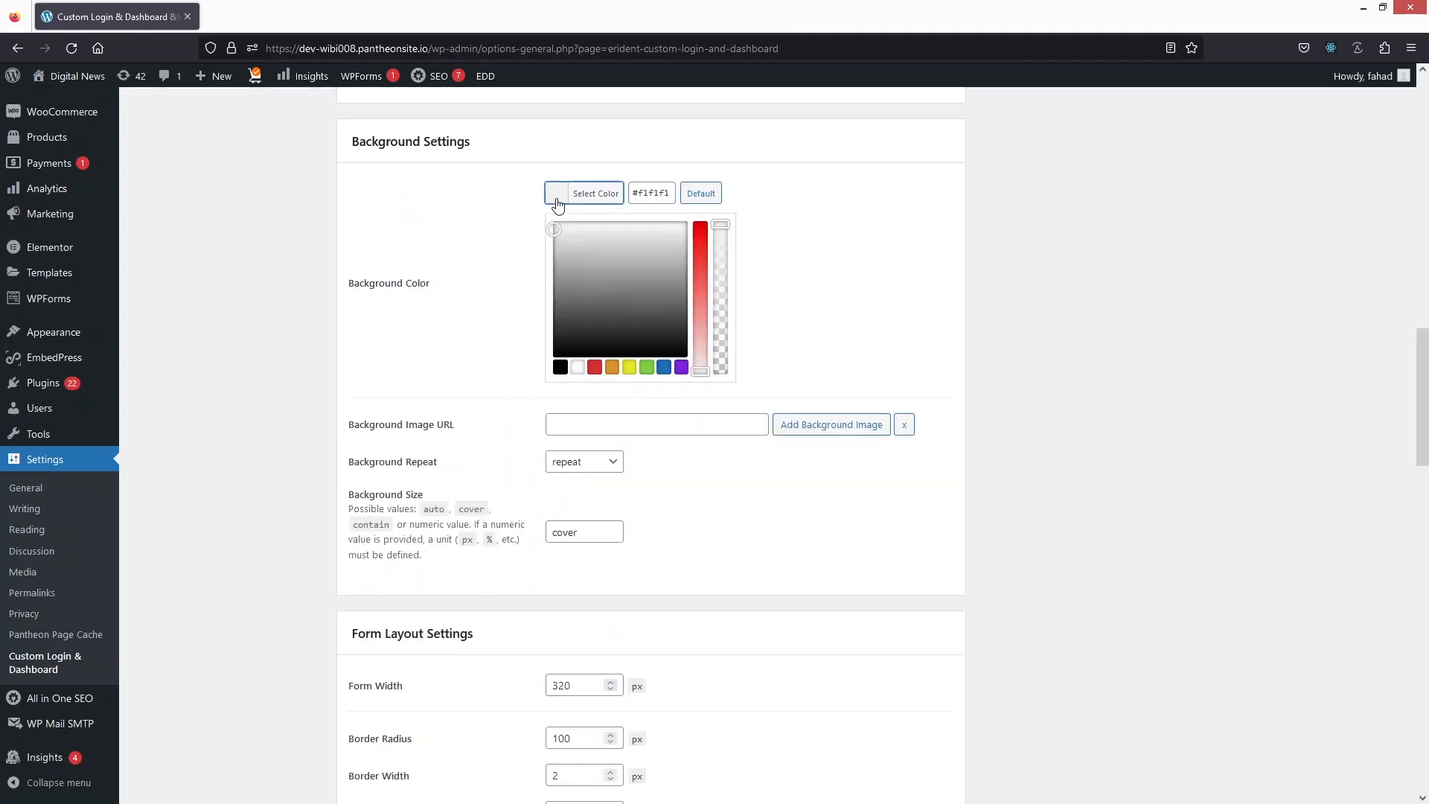
pyautogui.click(663, 367)
pyautogui.click(473, 363)
# Step: Set the login form's border radius to 20 px in the form layout settings
pyautogui.scroll(-4, 508, 395)
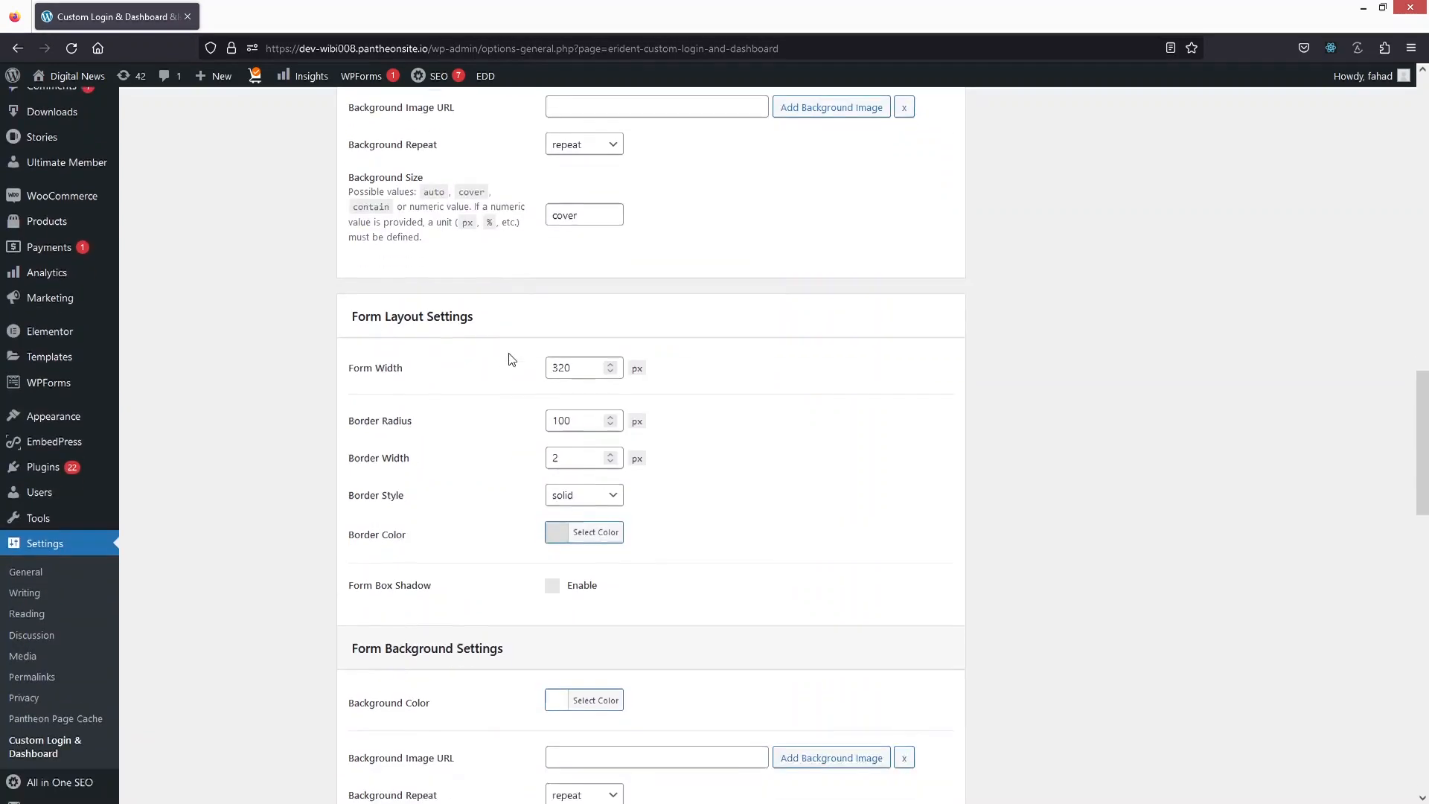
pyautogui.scroll(1, 511, 357)
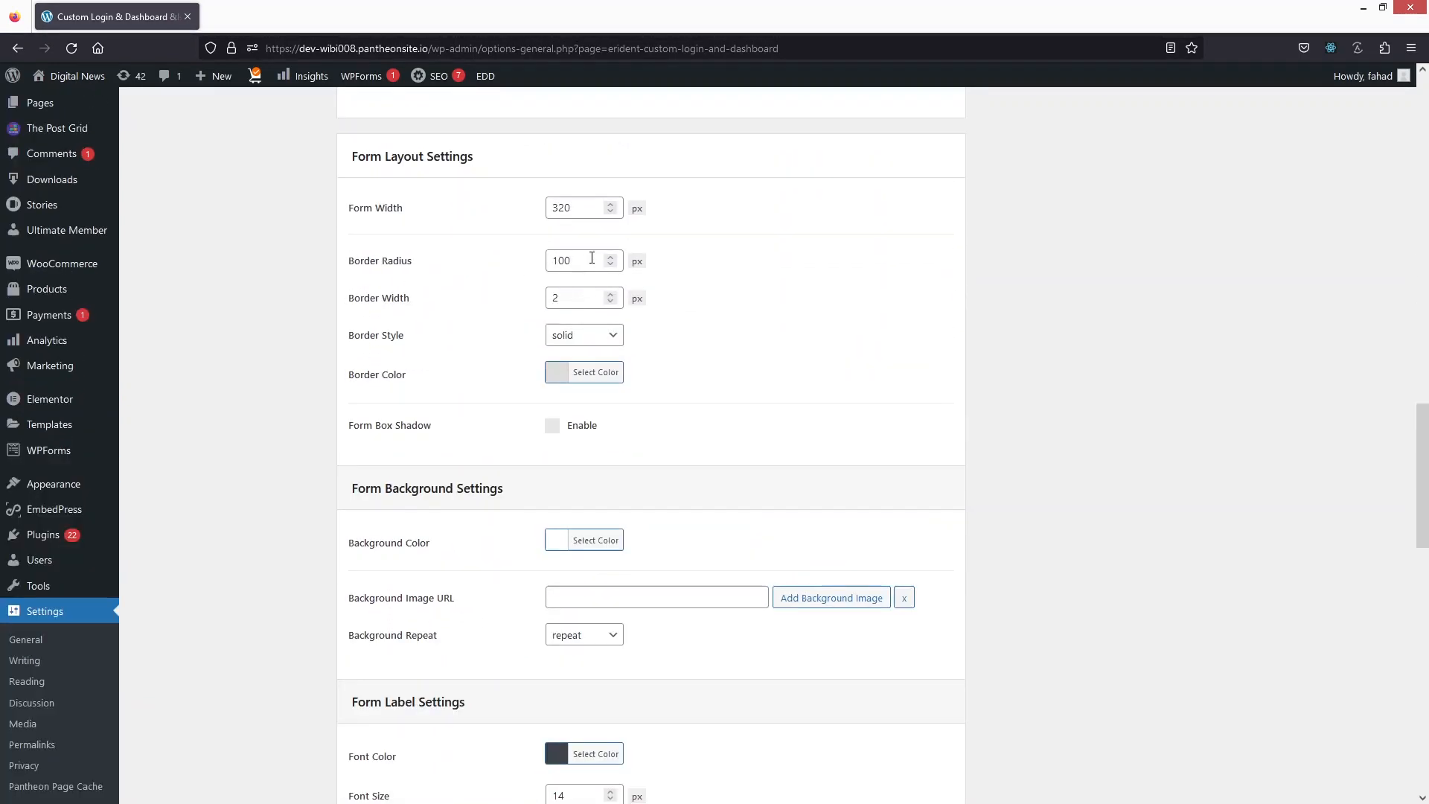
pyautogui.moveTo(593, 256); pyautogui.dragTo(514, 250)
pyautogui.write('20')
# Step: Change the login form button's background color to the blue preset
pyautogui.scroll(-6, 504, 350)
pyautogui.scroll(-1, 541, 313)
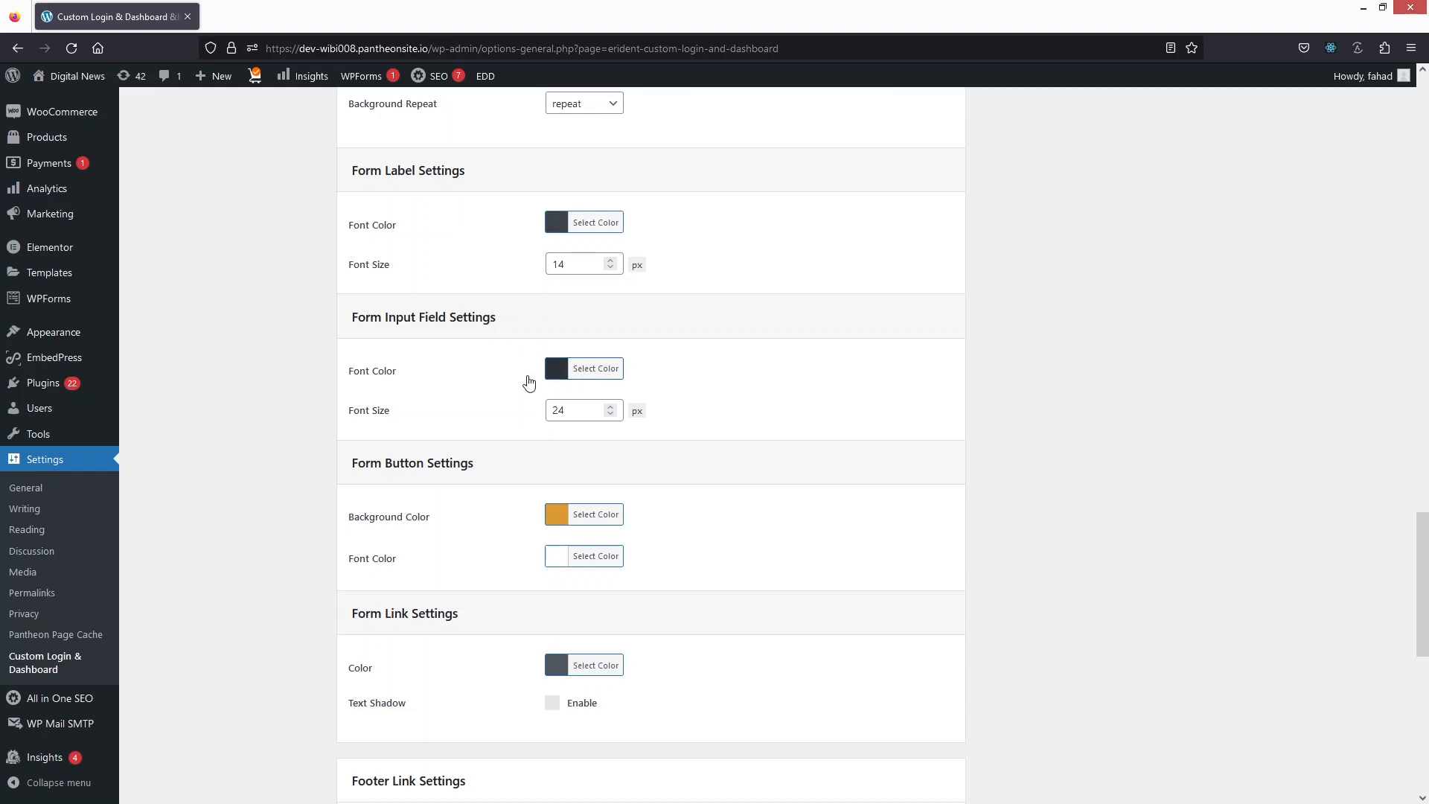
pyautogui.scroll(-2, 595, 379)
pyautogui.click(562, 364)
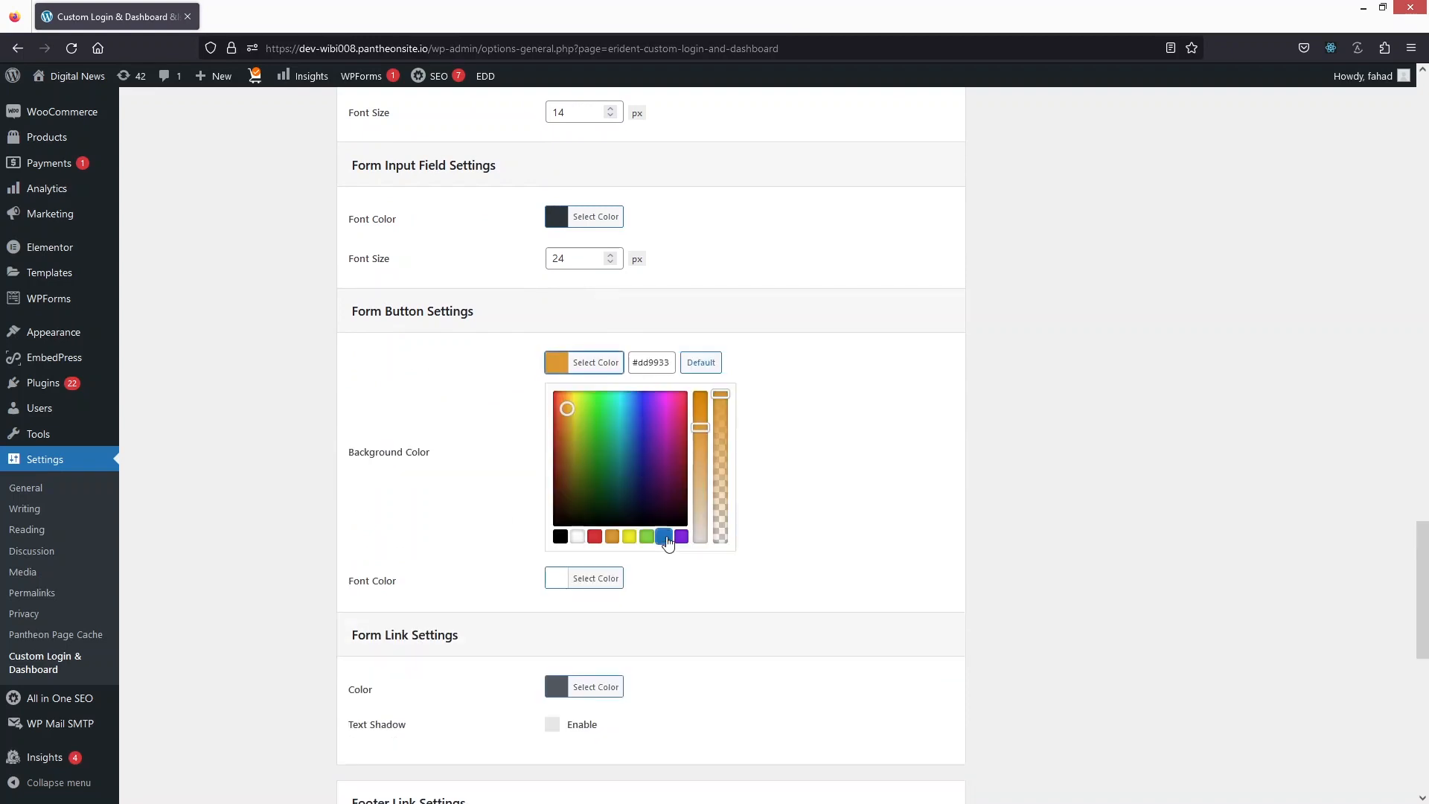
pyautogui.click(664, 536)
# Step: Save all settings and reload the login page in Chrome to check the changes
pyautogui.scroll(-6, 447, 477)
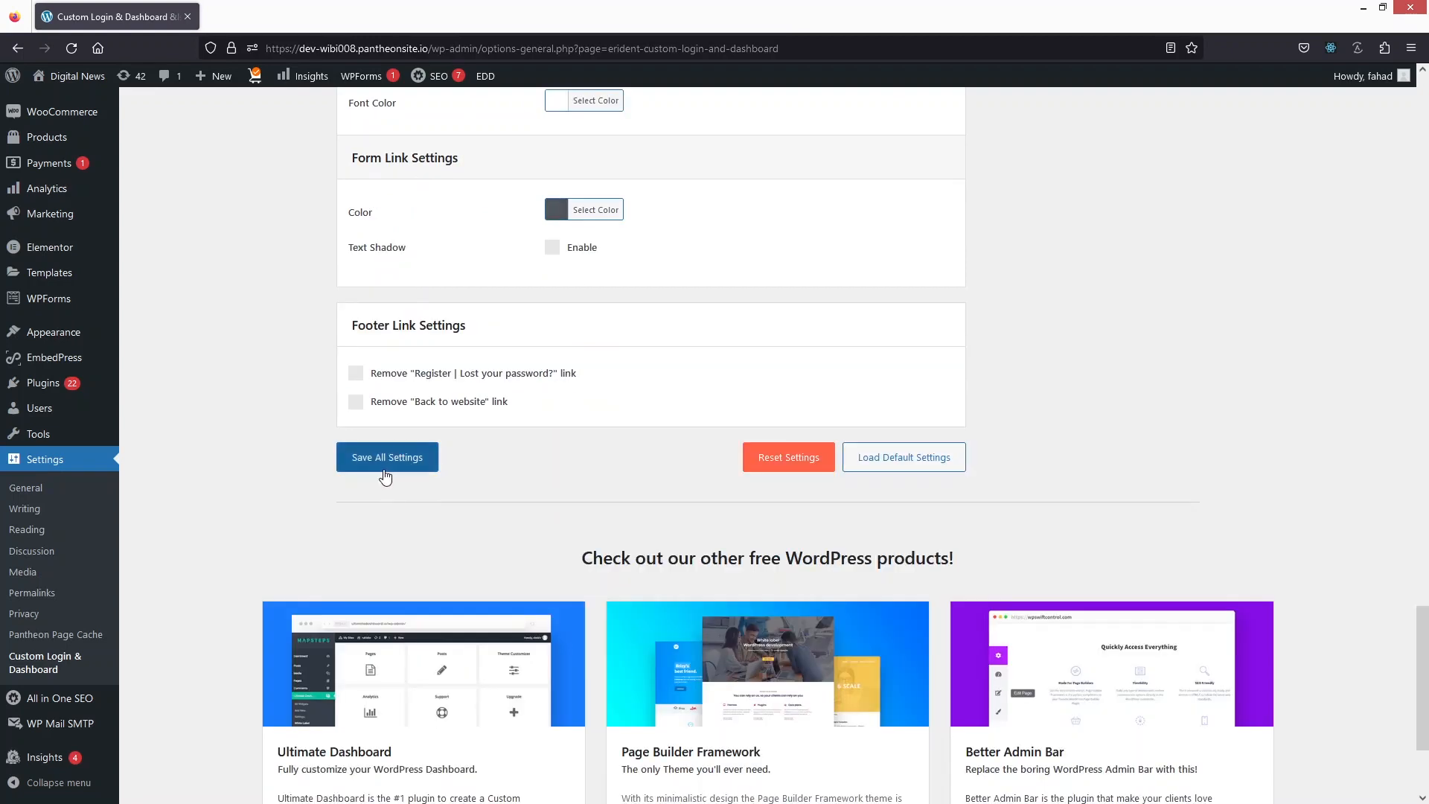
pyautogui.click(385, 469)
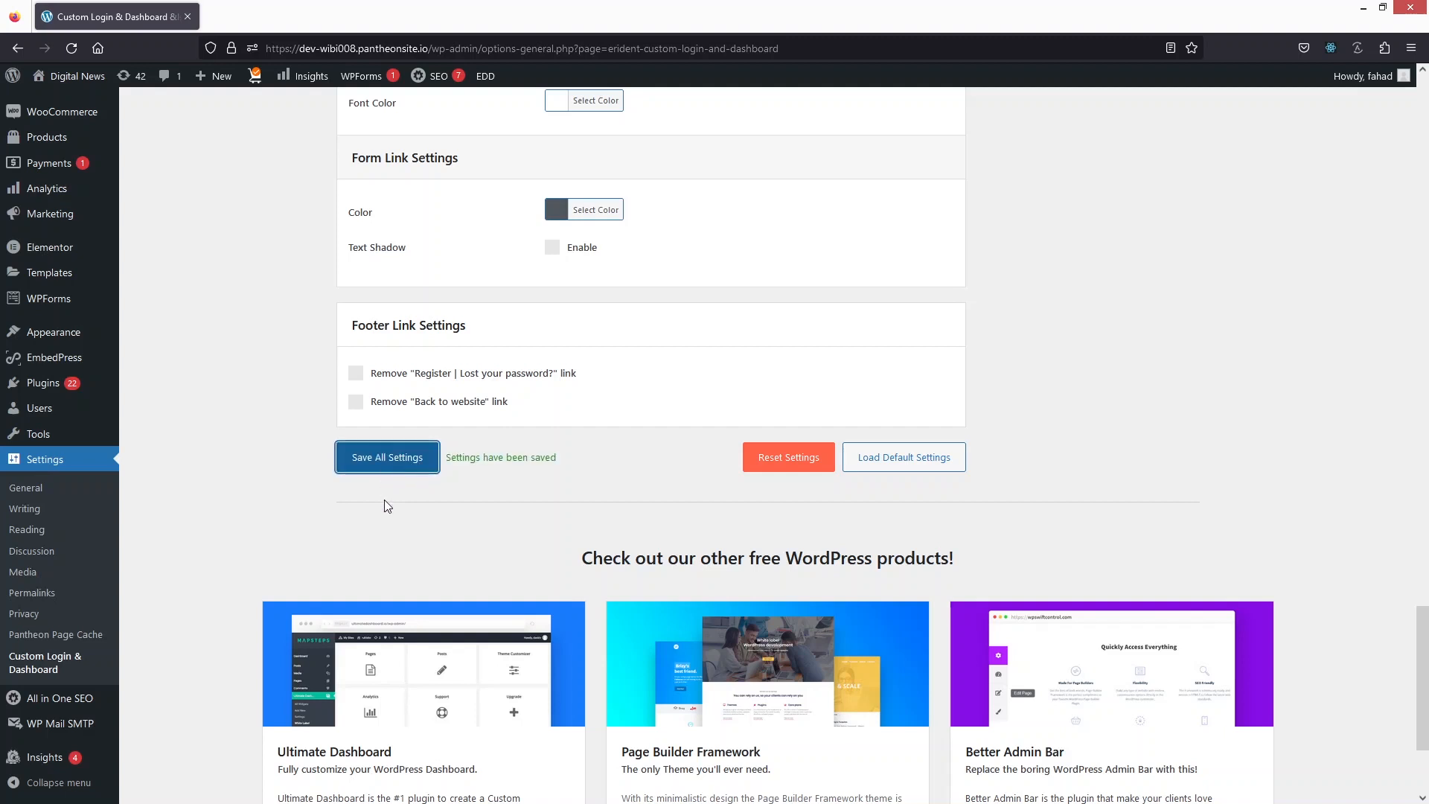
pyautogui.hotkey('alt', 'Tab')
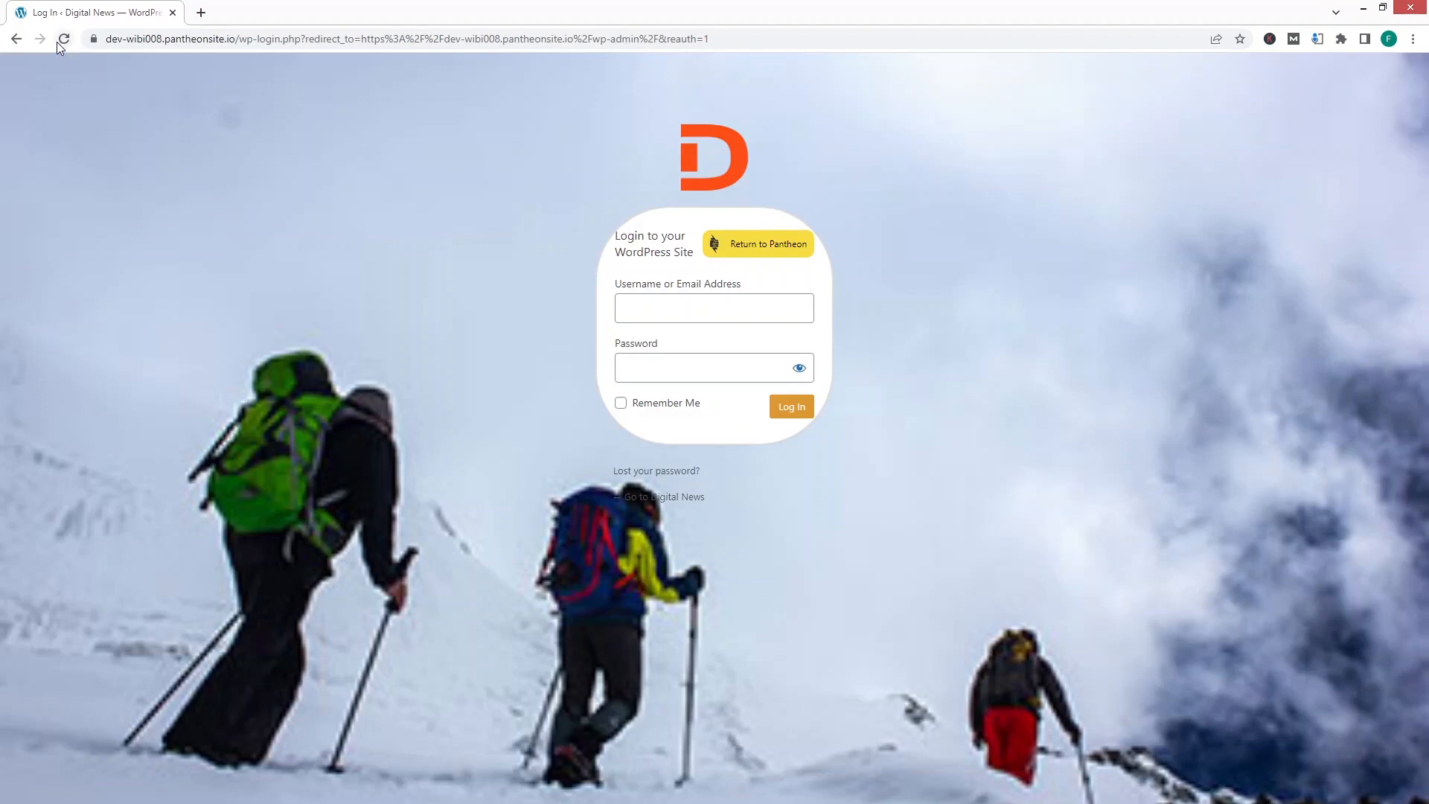
pyautogui.click(59, 41)
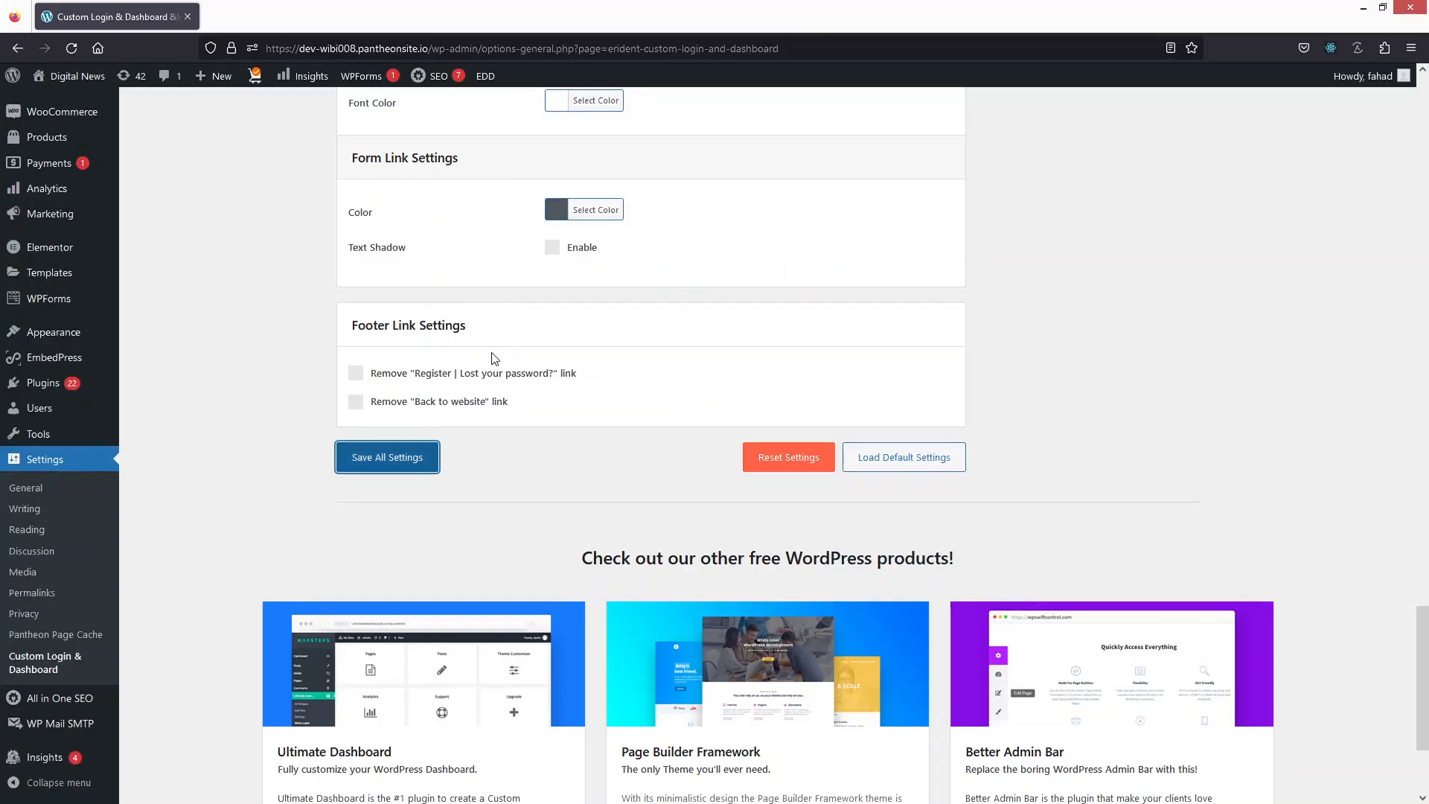
# Step: Soften the login screen's background color to a muted grey-blue (#95aabf) and save all settings
pyautogui.scroll(5, 493, 358)
pyautogui.scroll(5, 494, 358)
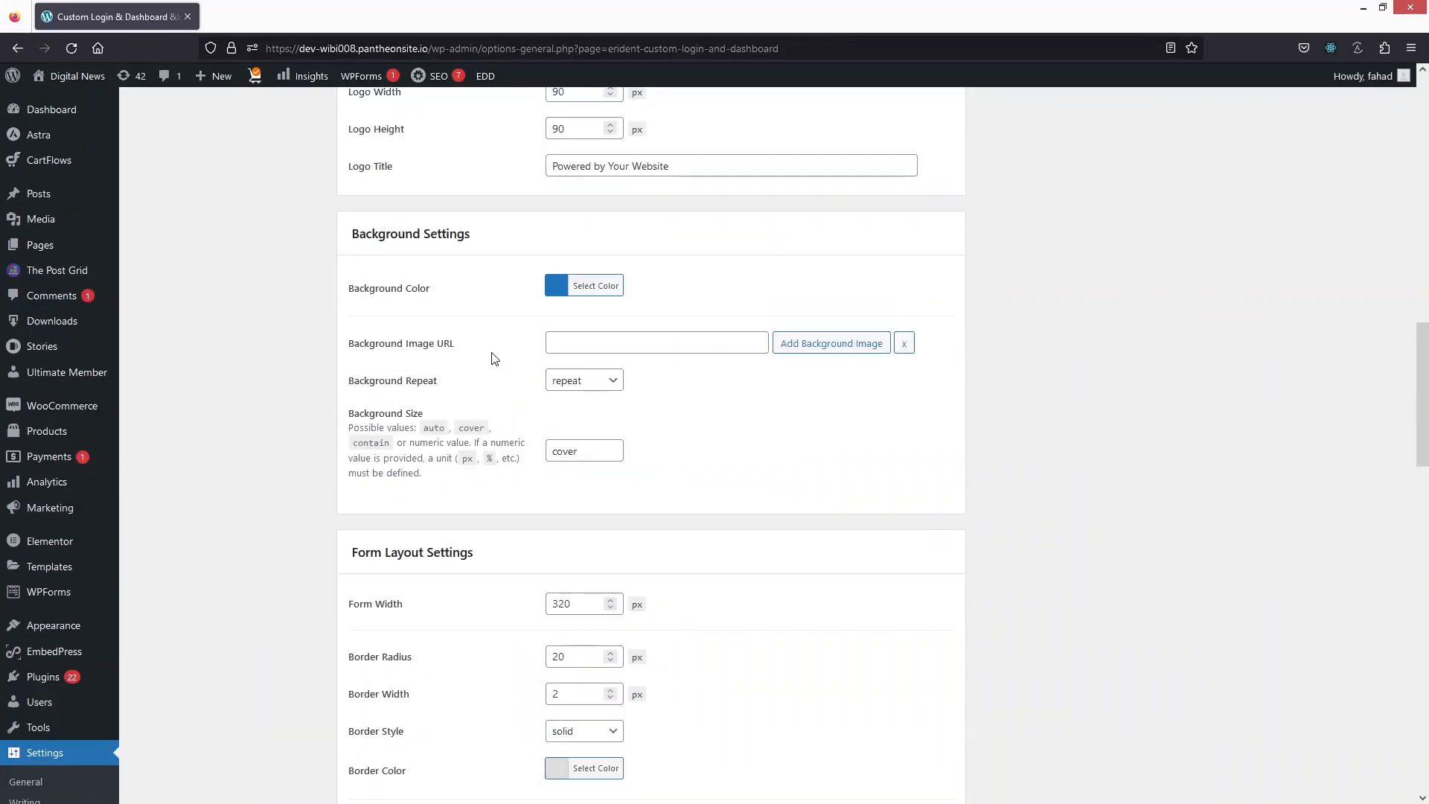
pyautogui.click(585, 292)
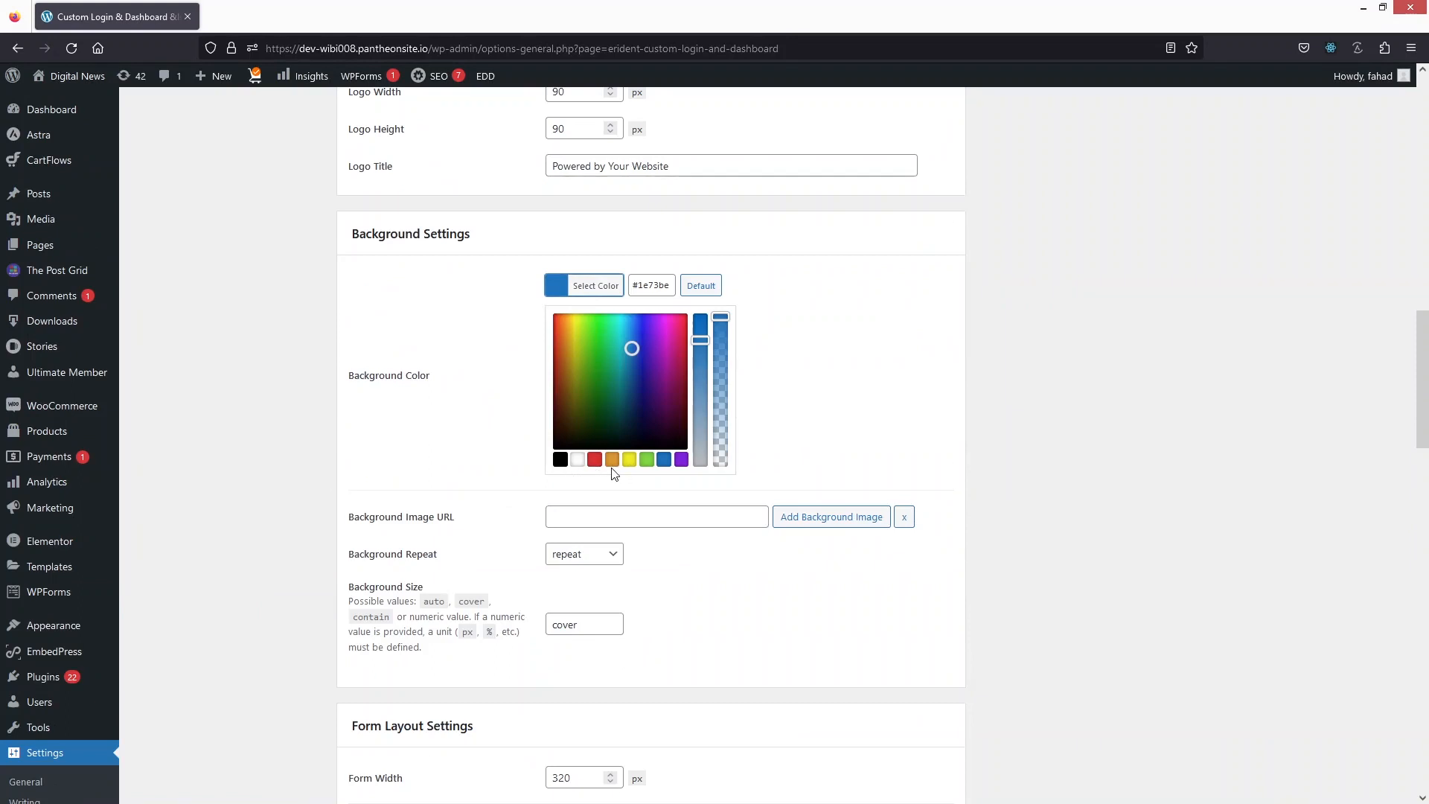
pyautogui.moveTo(700, 341); pyautogui.dragTo(712, 432)
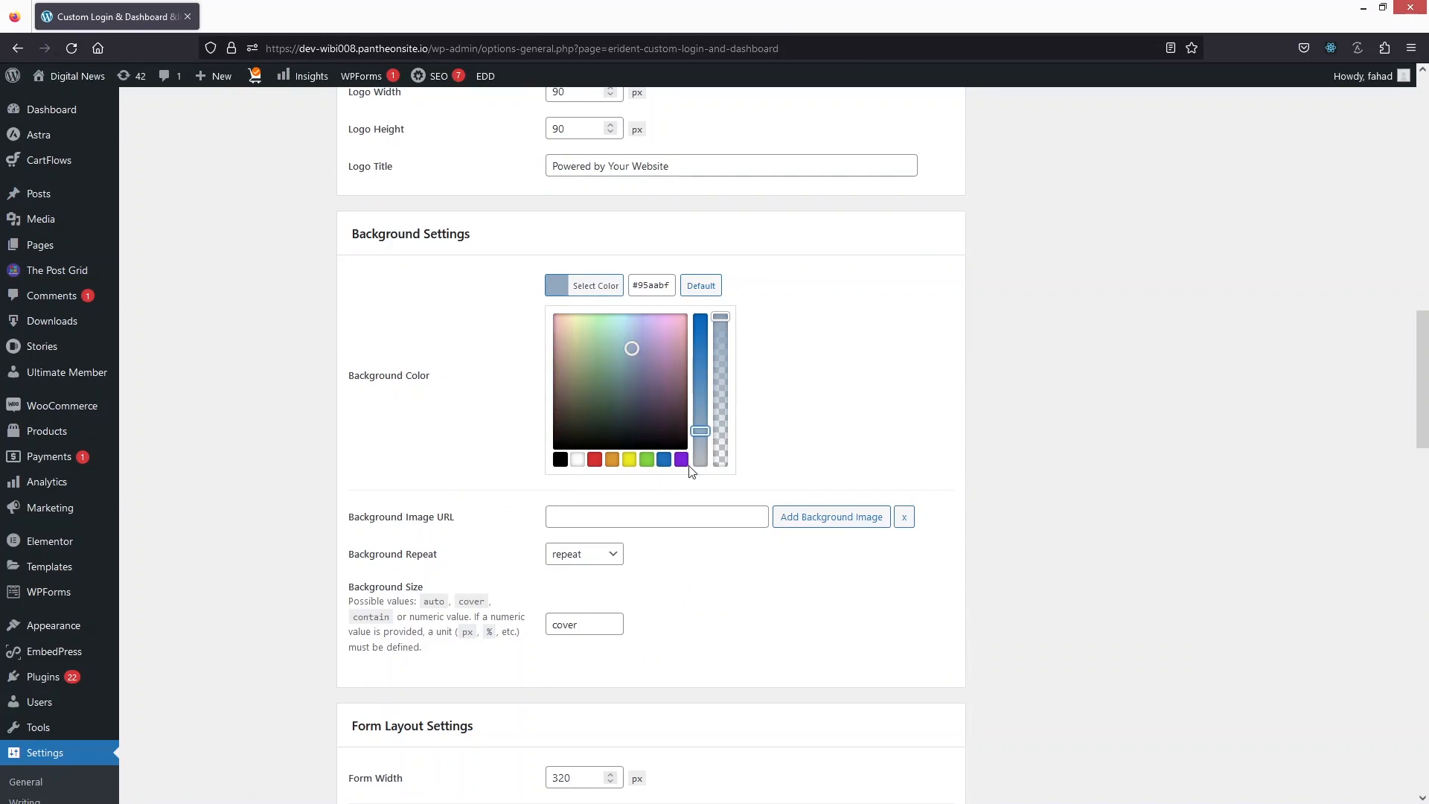
pyautogui.scroll(-15, 497, 510)
pyautogui.click(397, 347)
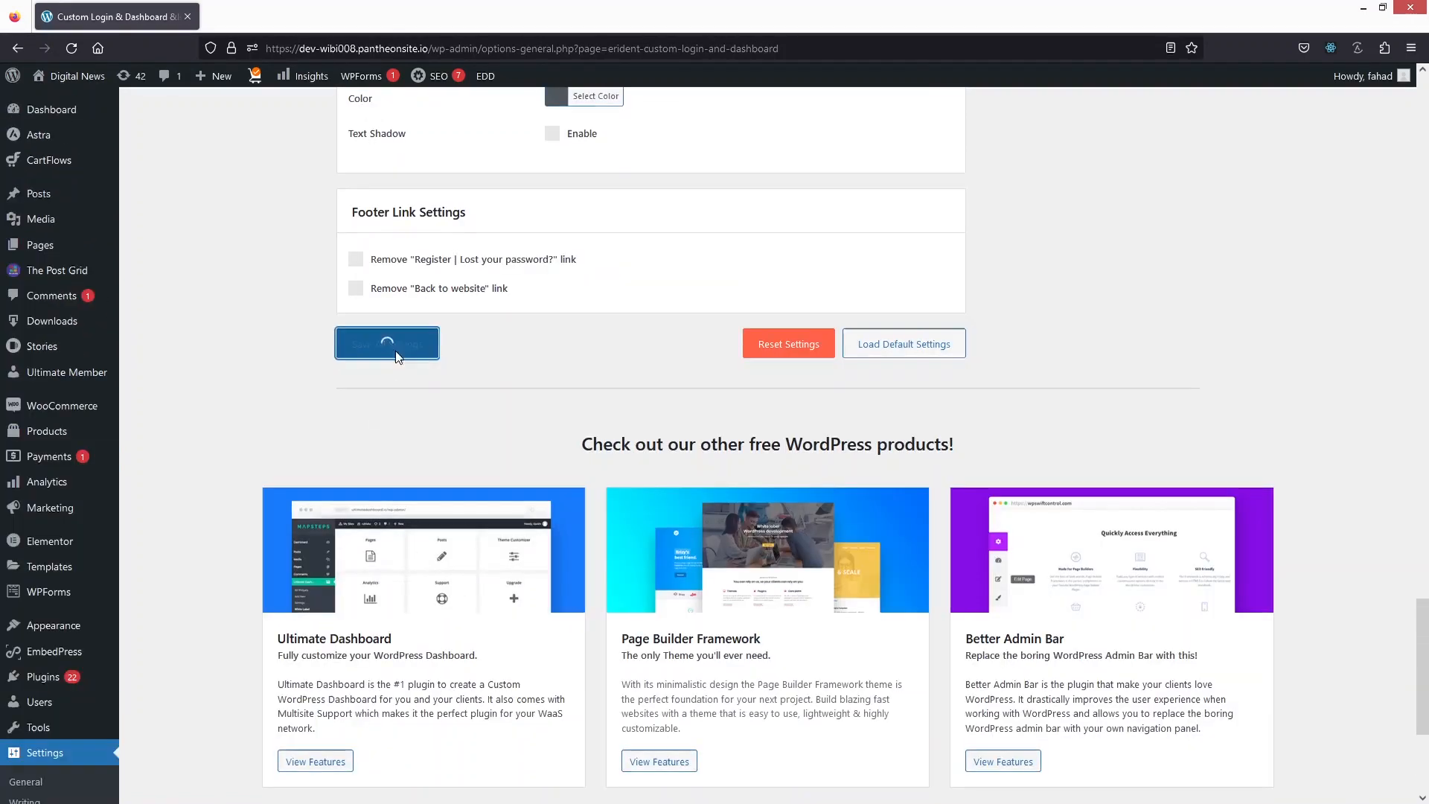